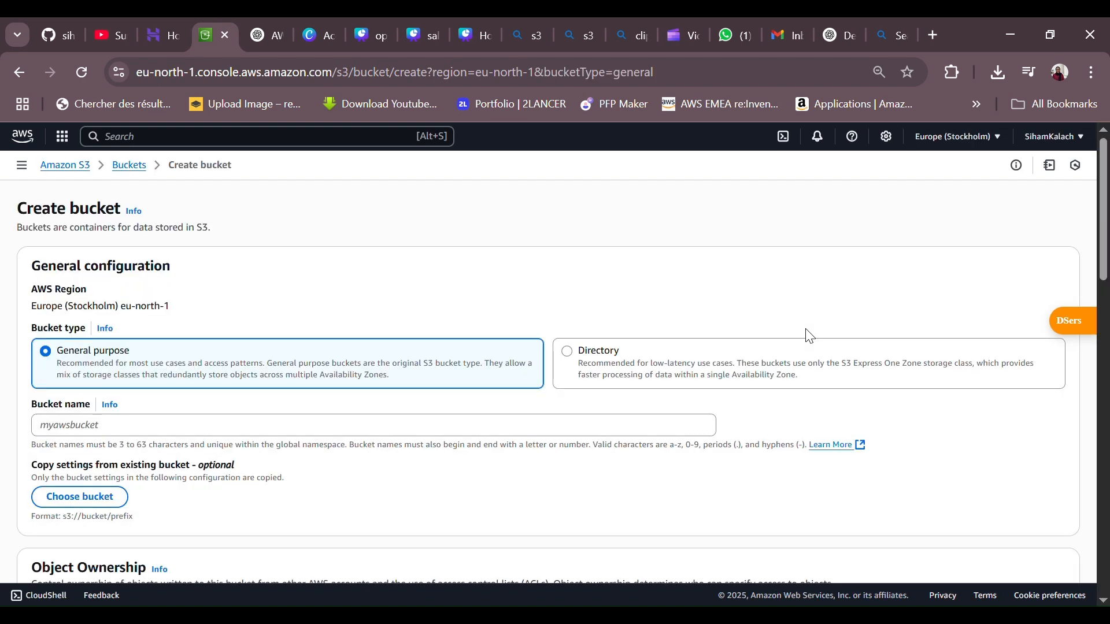
# Step: Enter salpiconRestaurant as the name of the new general purpose bucket
pyautogui.scroll(-1, 336, 343)
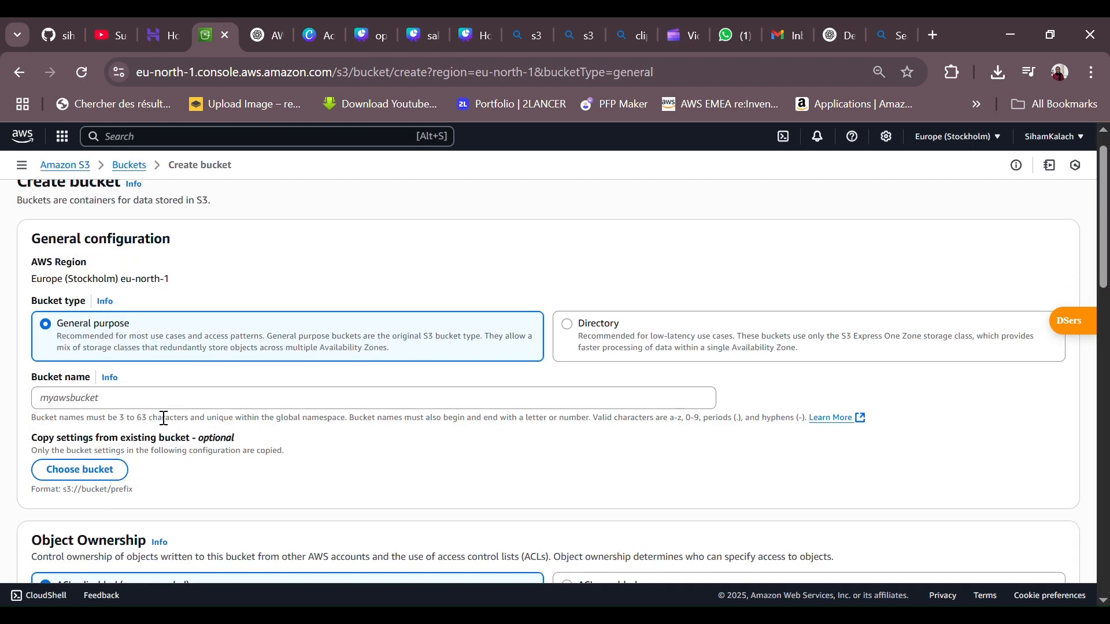
pyautogui.scroll(1, 164, 419)
pyautogui.click(124, 433)
pyautogui.write('salpiconRest')
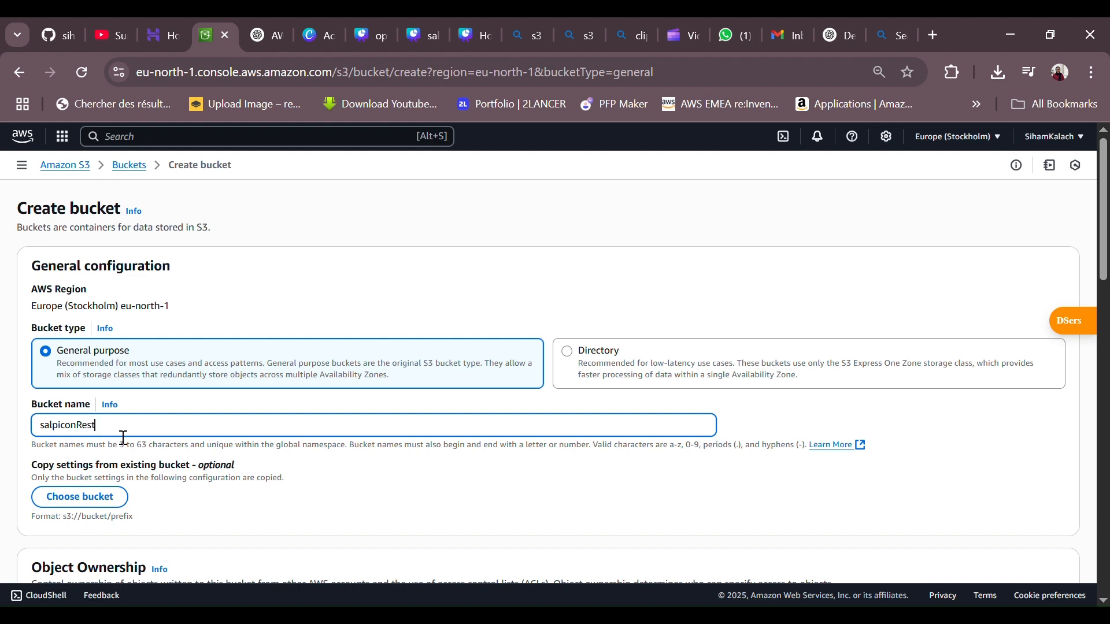
pyautogui.scroll(-1, 123, 437)
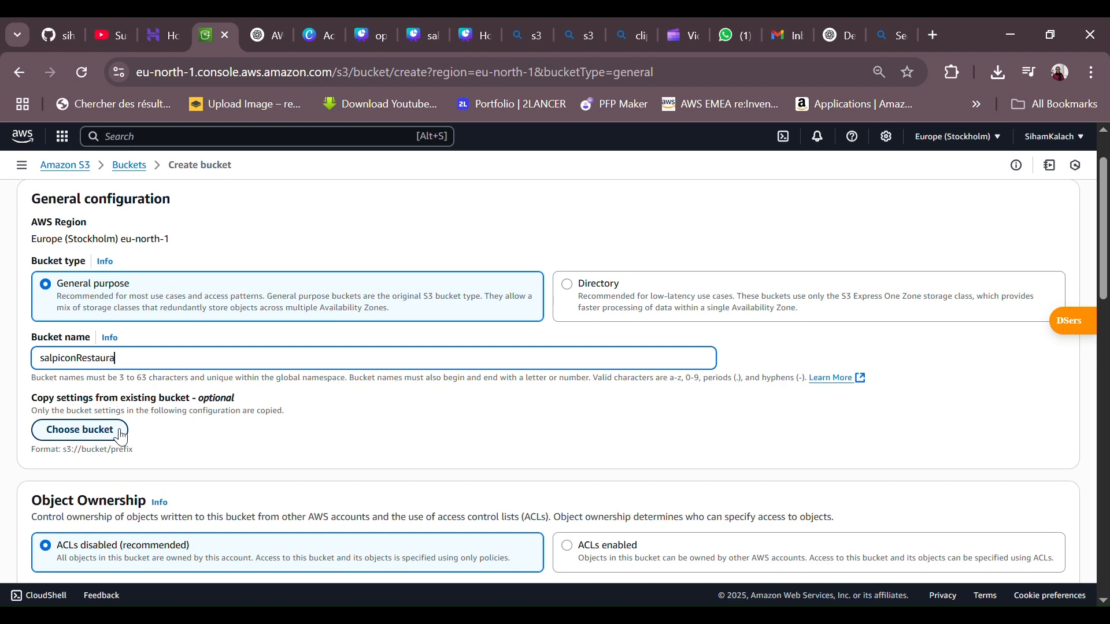
pyautogui.scroll(-1, 121, 437)
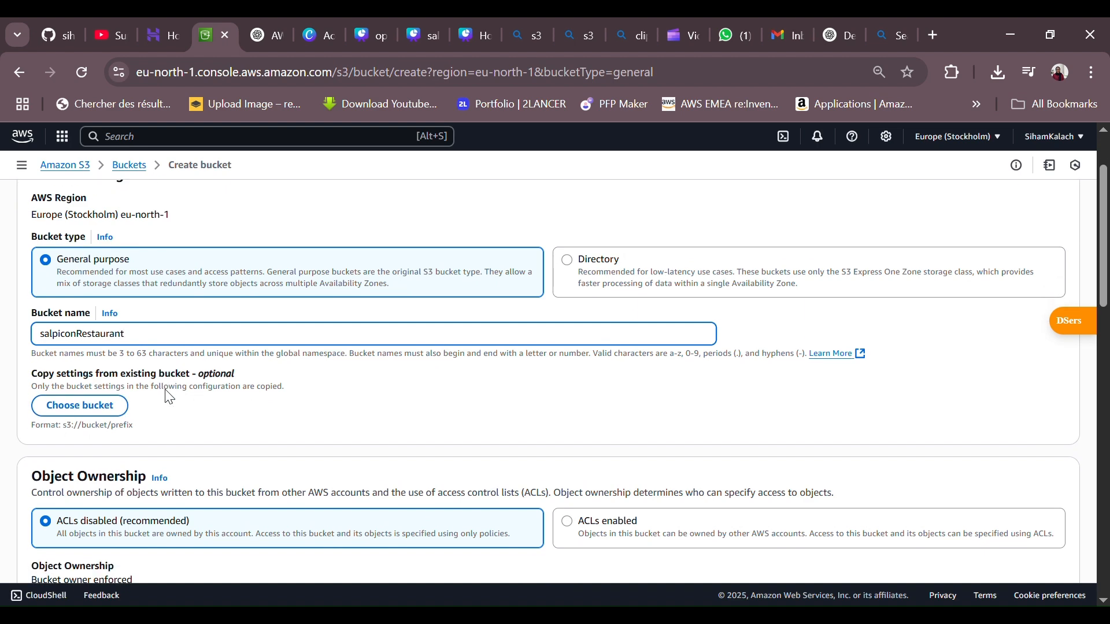
# Step: Turn off Block all public access for the bucket and try to create it with the remaining settings left at default
pyautogui.scroll(-3, 169, 397)
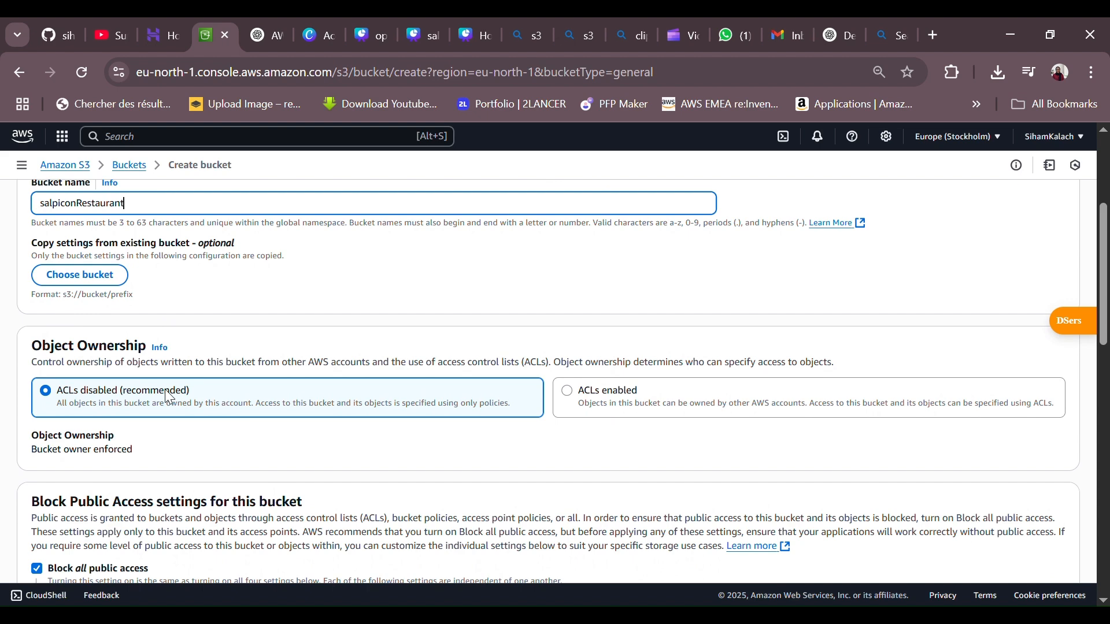
pyautogui.scroll(-2, 168, 396)
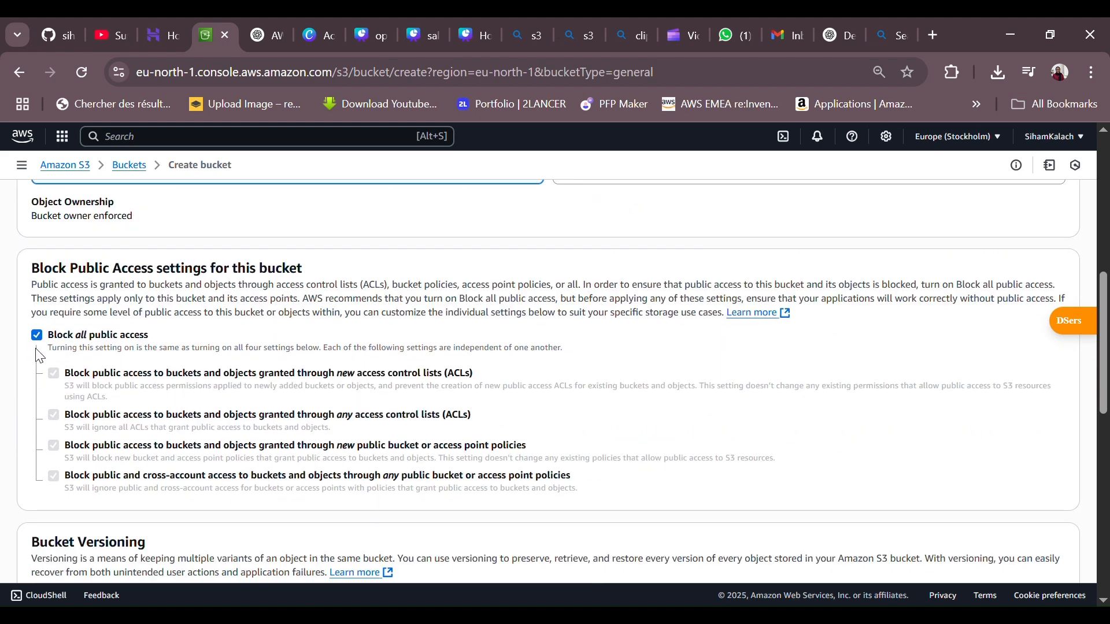
pyautogui.click(37, 335)
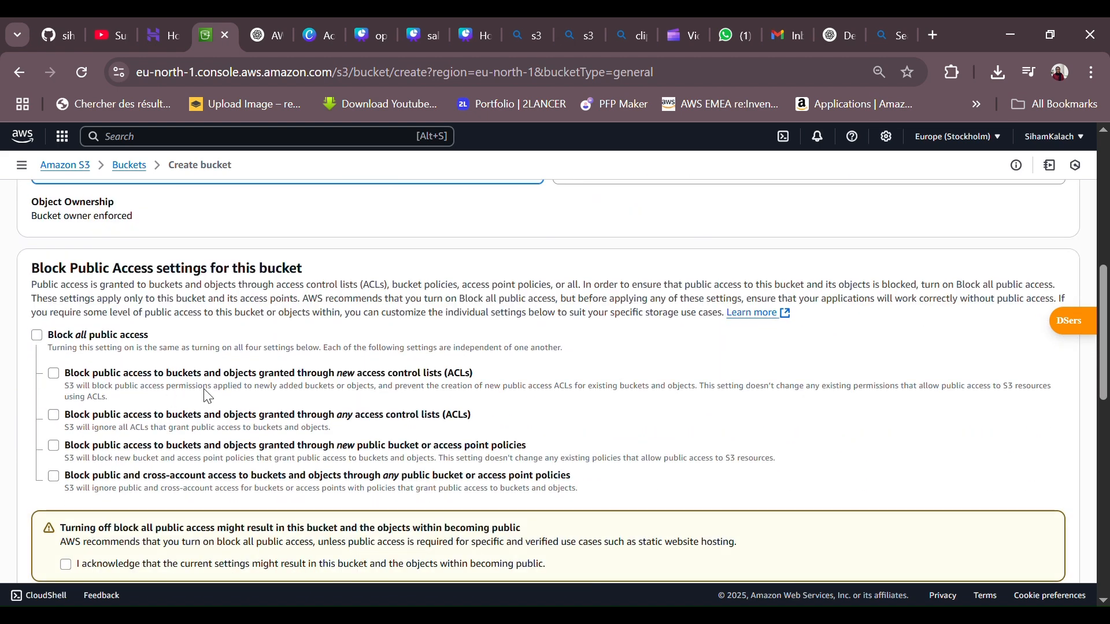
pyautogui.scroll(-4, 207, 393)
pyautogui.scroll(-5, 209, 397)
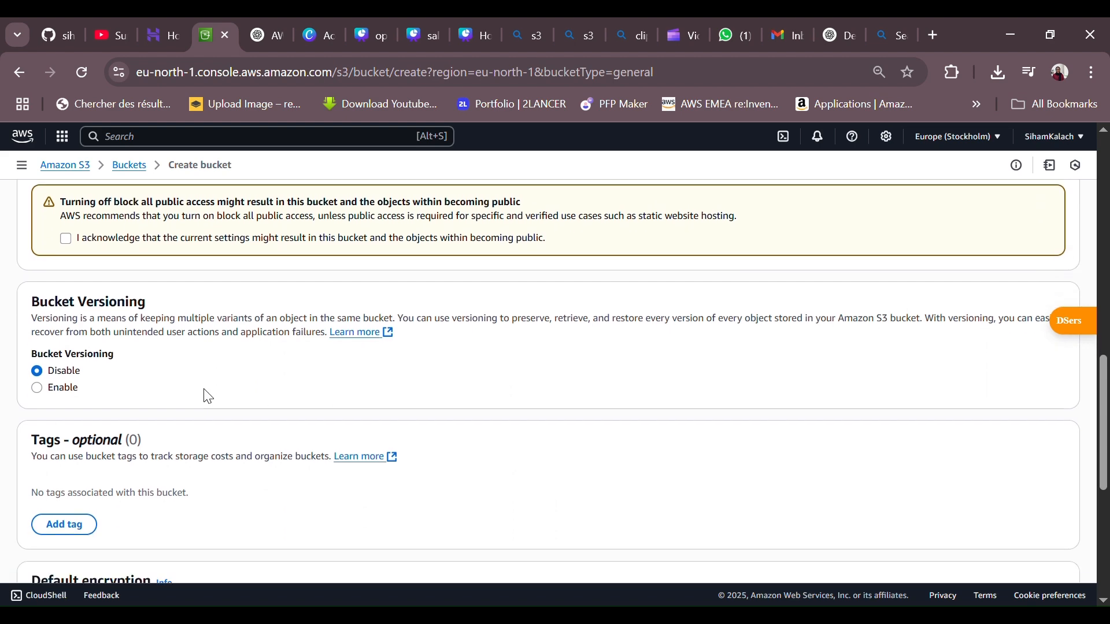
pyautogui.scroll(-1, 208, 396)
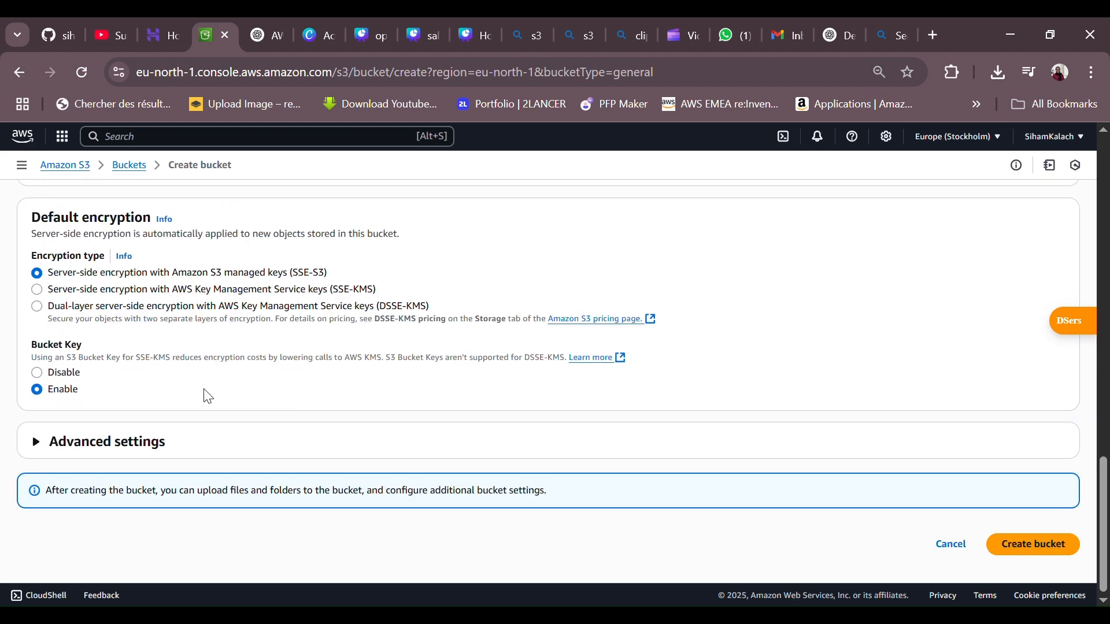
pyautogui.click(1035, 546)
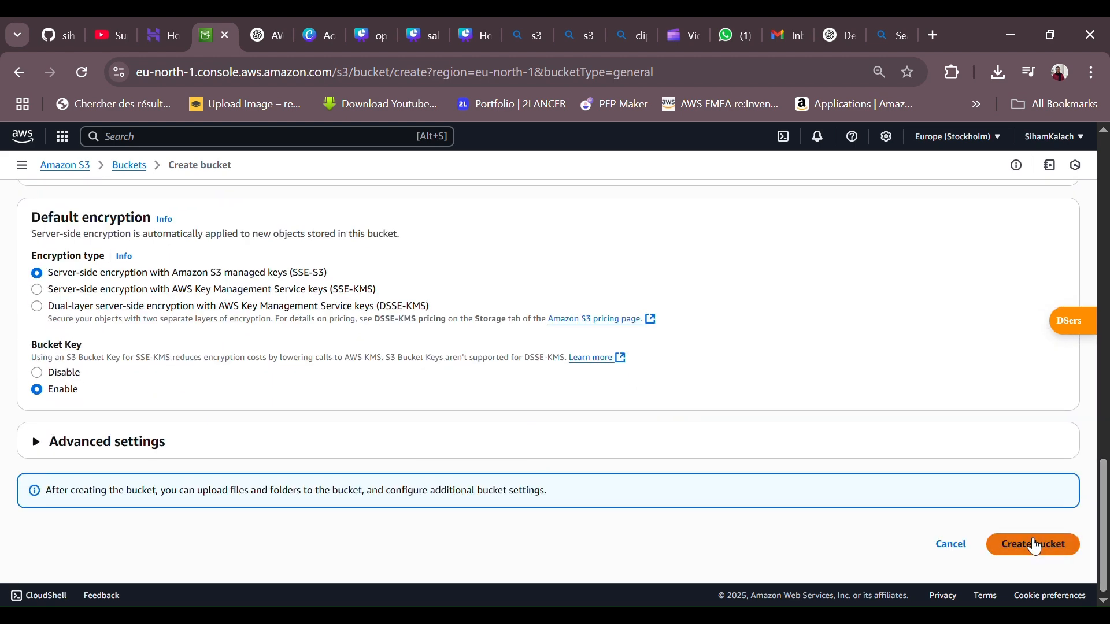
pyautogui.click(1035, 546)
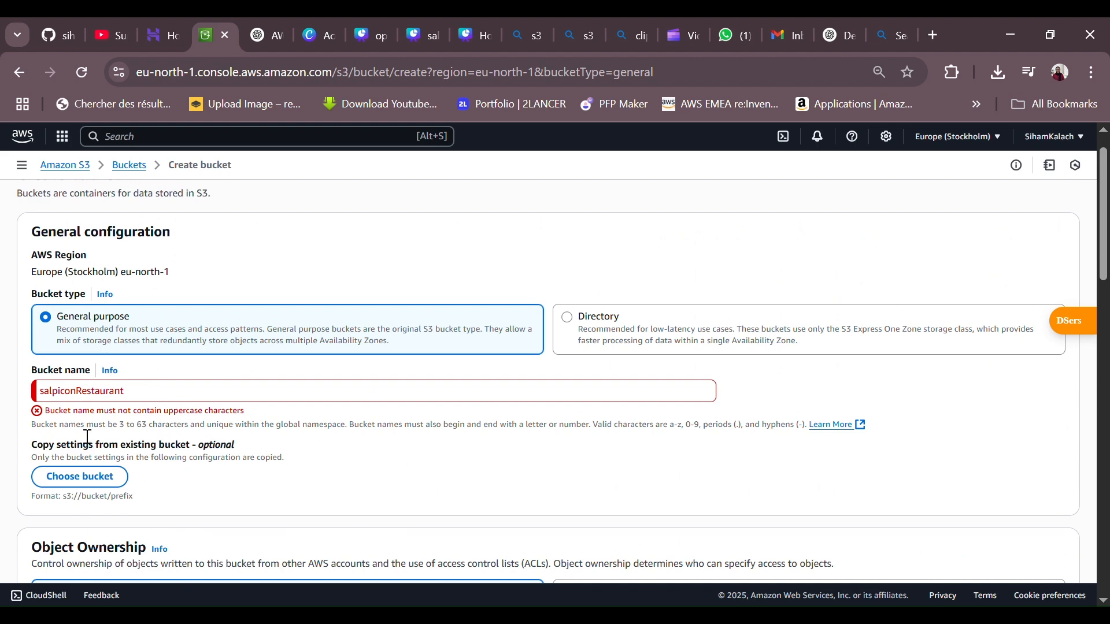
# Step: Correct the bucket name to the all-lowercase salpiconrestaurant and submit the bucket creation again
pyautogui.click(86, 393)
pyautogui.press('BackSpace')
pyautogui.write('r')
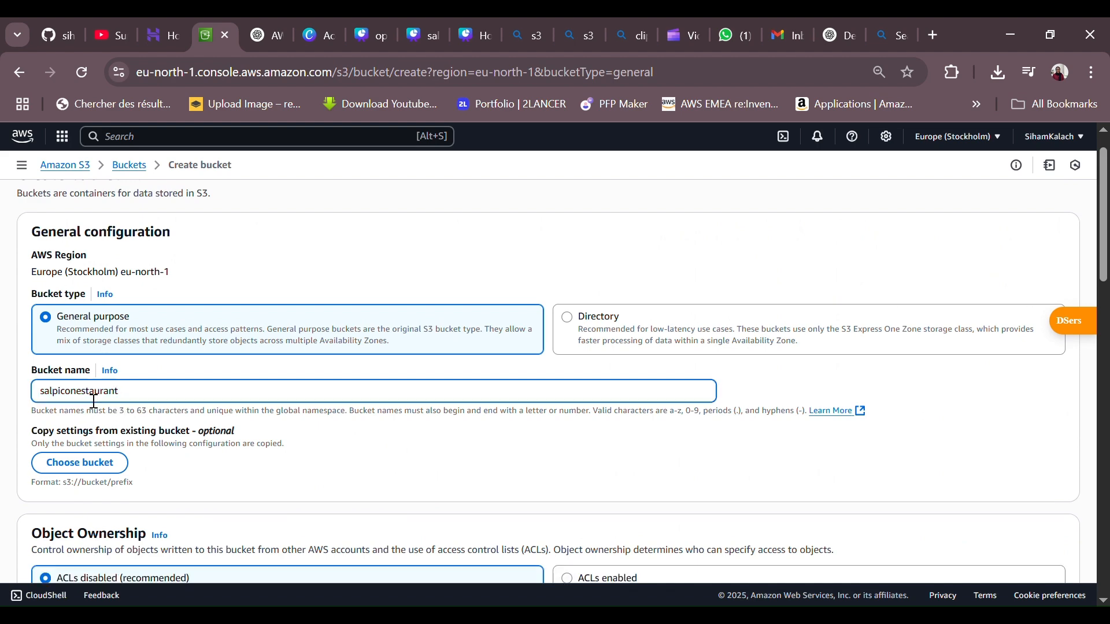
pyautogui.scroll(-2, 89, 399)
pyautogui.scroll(-15, 90, 398)
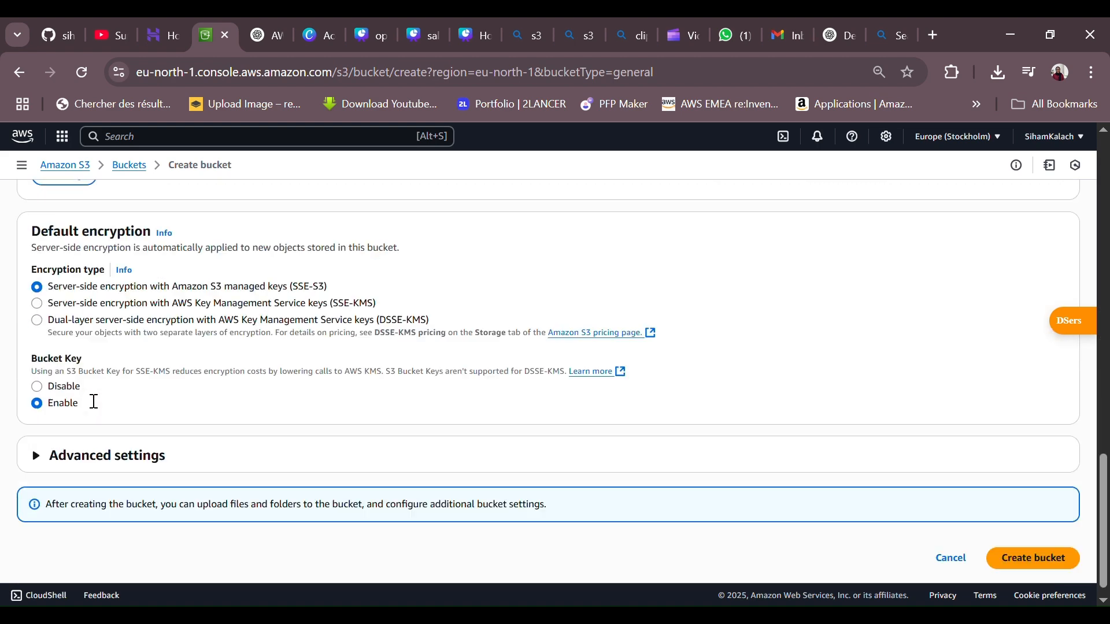
pyautogui.click(1024, 546)
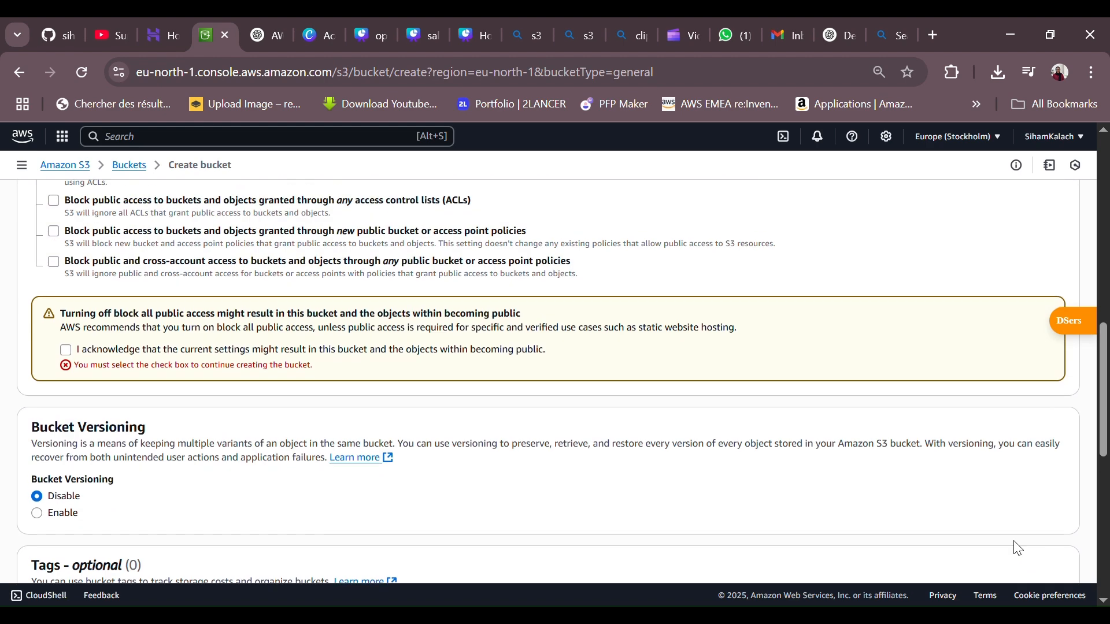
# Step: Acknowledge that the bucket and its objects might become public, and create the bucket
pyautogui.click(66, 350)
pyautogui.scroll(-2, 585, 459)
pyautogui.scroll(-5, 586, 459)
pyautogui.click(1016, 553)
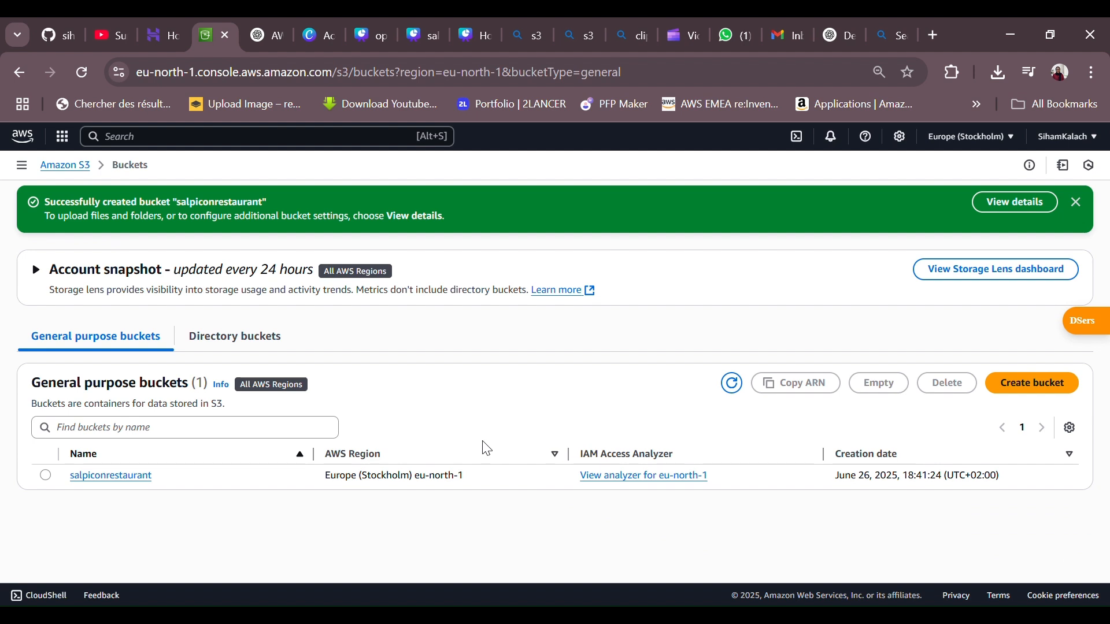
# Step: Open the salpiconrestaurant bucket and add index.html, index.txt, script.js, style-guide.md and favicon.svg to a new upload
pyautogui.click(100, 480)
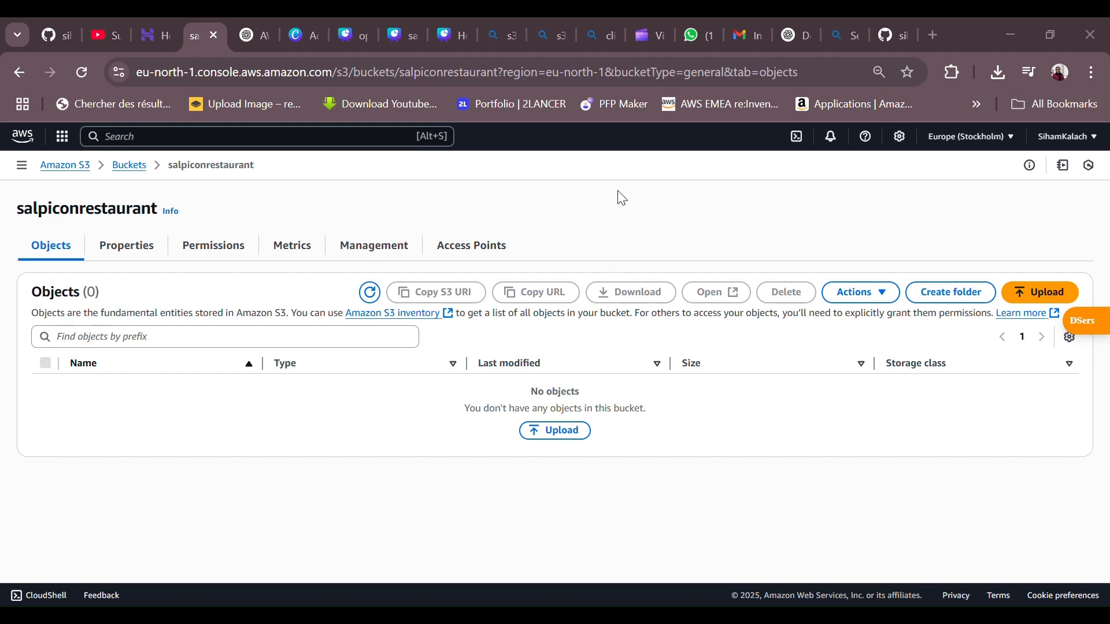
pyautogui.click(554, 431)
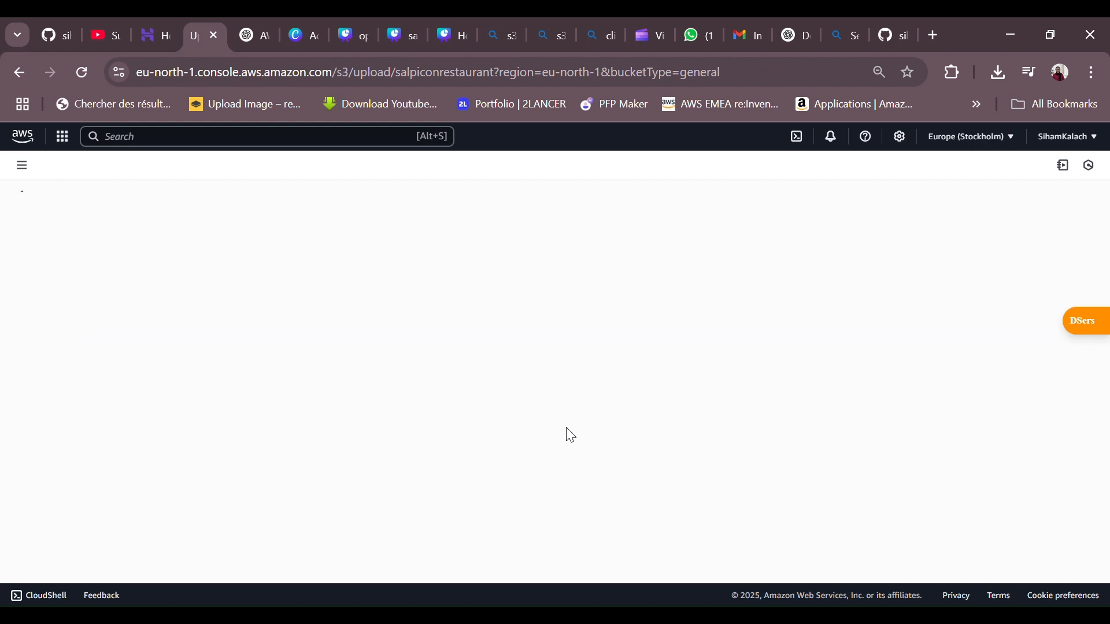
pyautogui.scroll(-1, 576, 437)
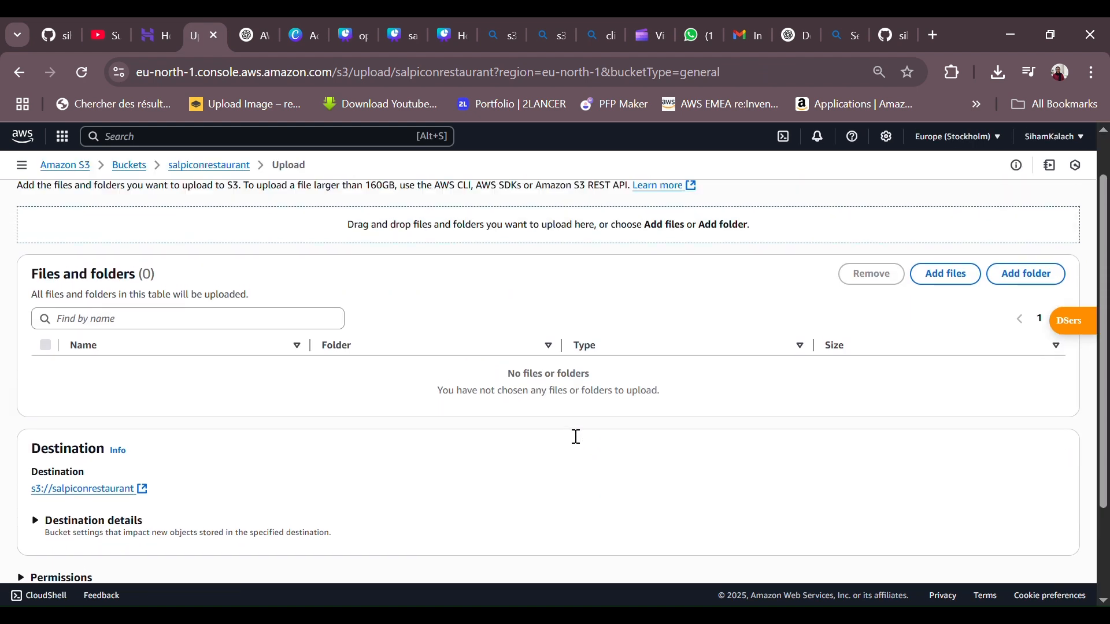
pyautogui.scroll(1, 576, 437)
pyautogui.scroll(1, 577, 436)
pyautogui.click(945, 328)
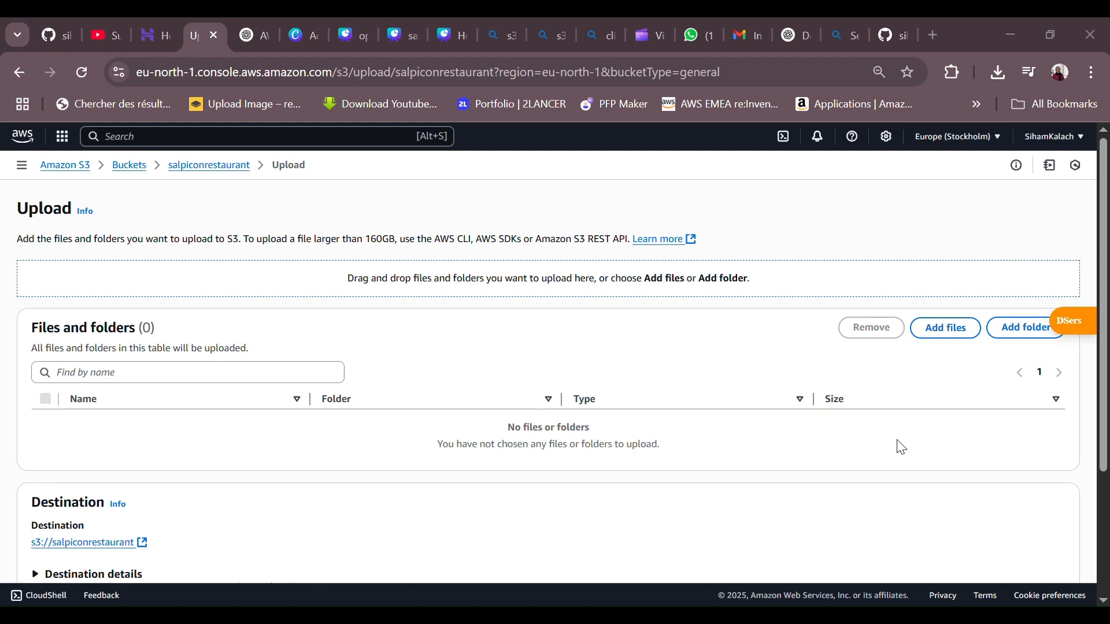
pyautogui.moveTo(902, 464); pyautogui.dragTo(471, 404)
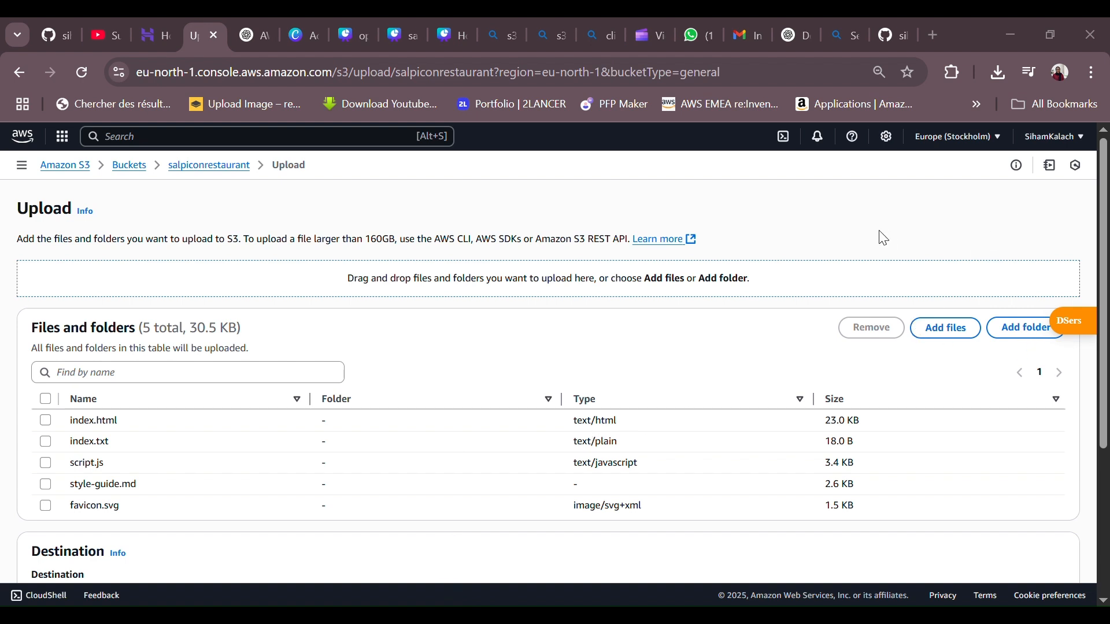
# Step: Add the assets folder to the upload list and upload all the listed files to the bucket
pyautogui.click(1018, 335)
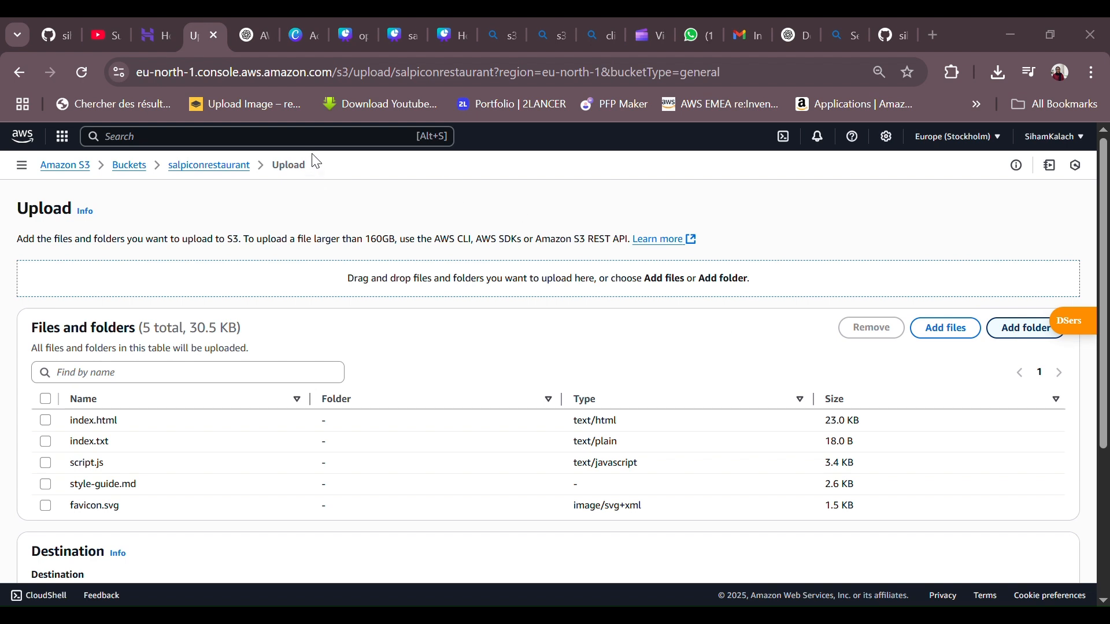
pyautogui.moveTo(312, 154); pyautogui.dragTo(920, 457)
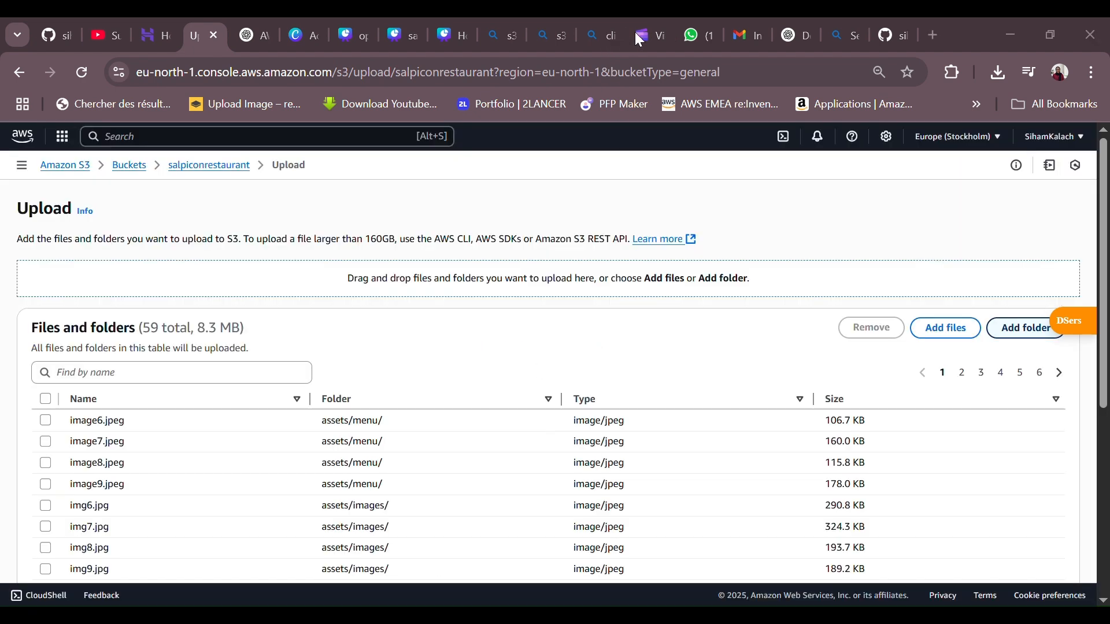
pyautogui.scroll(-5, 630, 400)
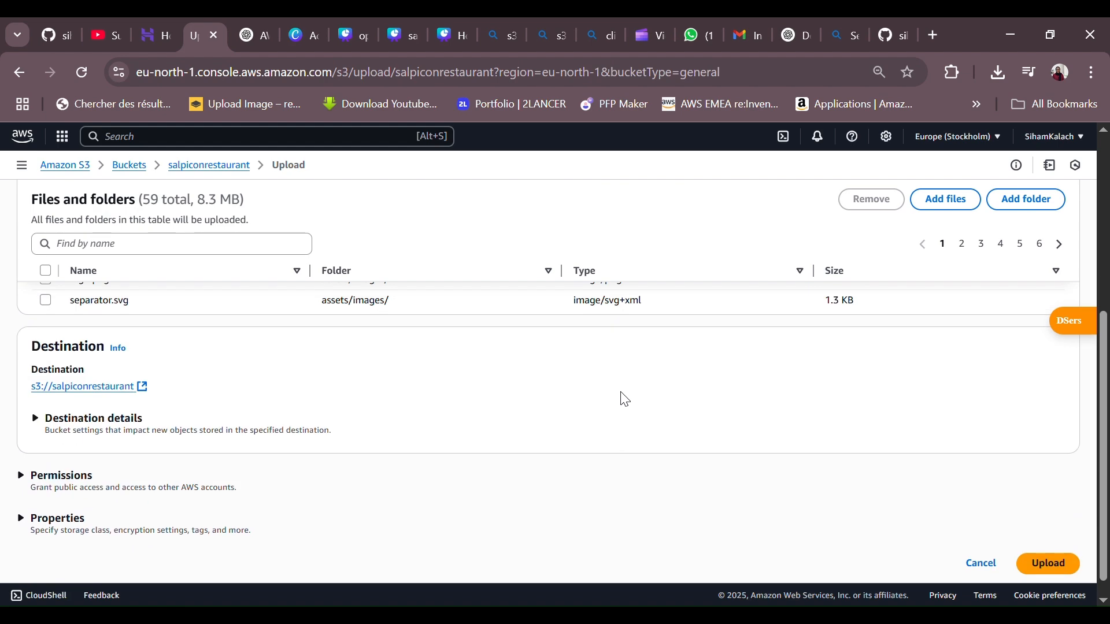
pyautogui.scroll(5, 625, 400)
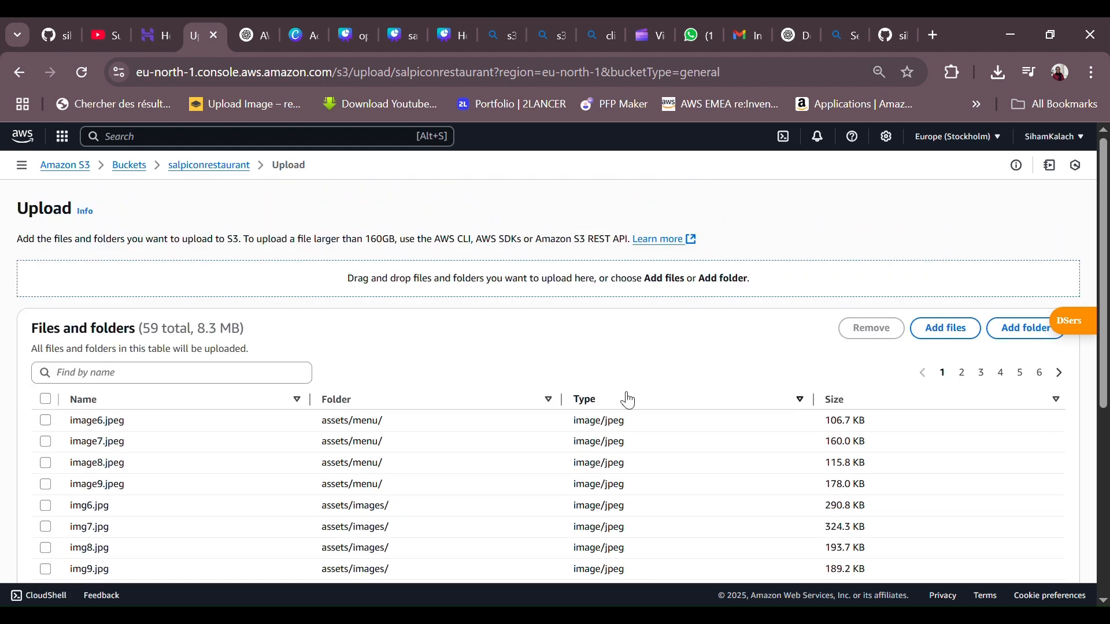
pyautogui.scroll(-5, 624, 398)
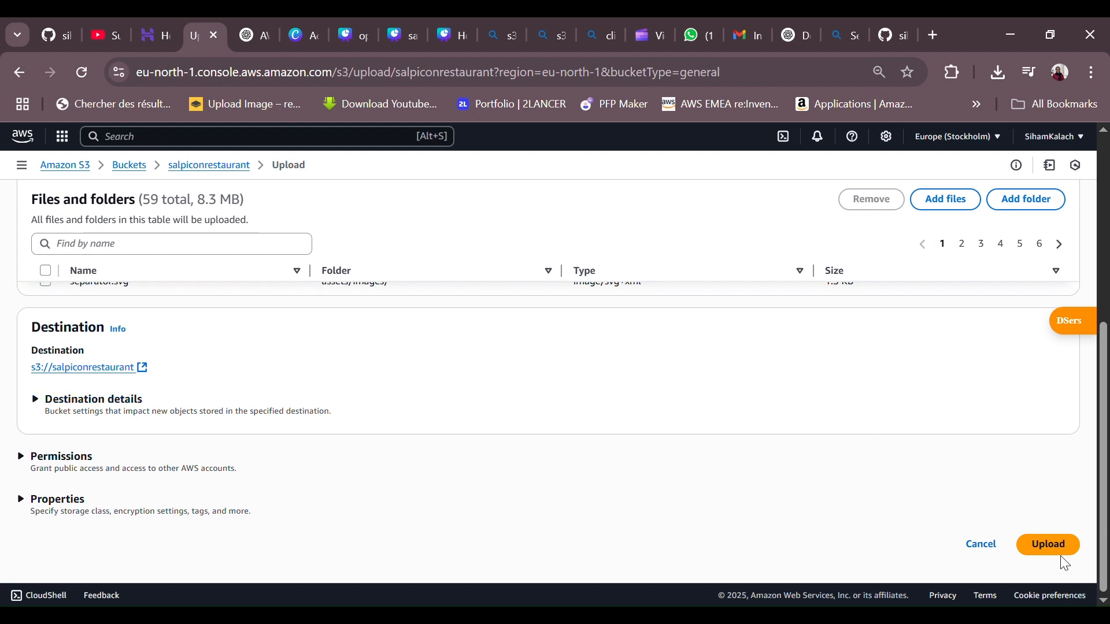
pyautogui.click(1049, 545)
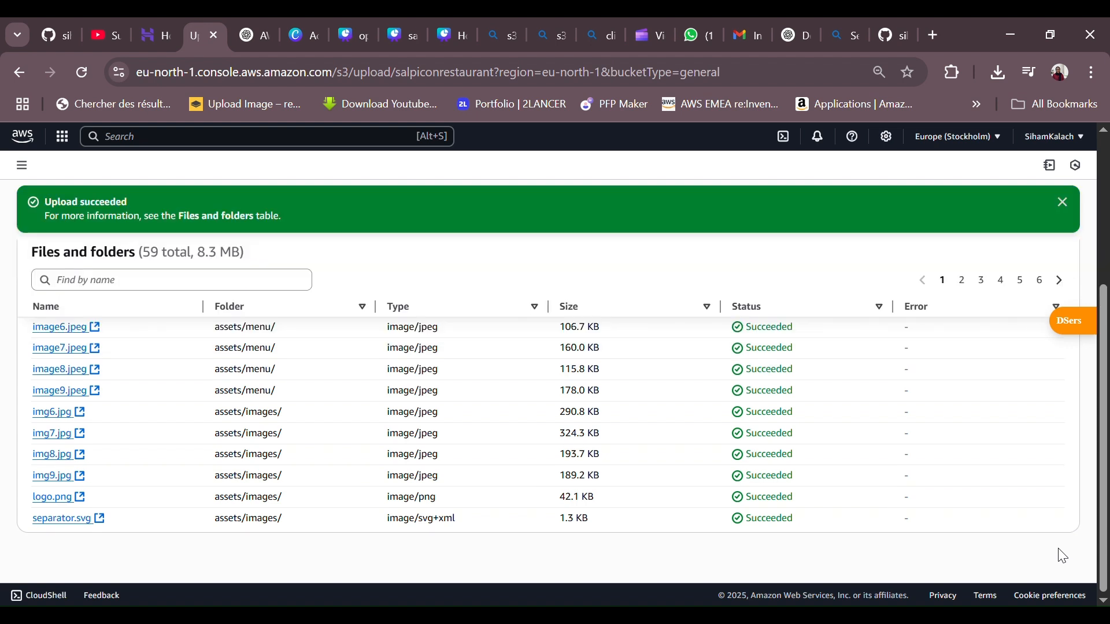
# Step: Return to the salpiconrestaurant bucket from the upload summary and open its static website hosting settings for editing
pyautogui.scroll(4, 644, 458)
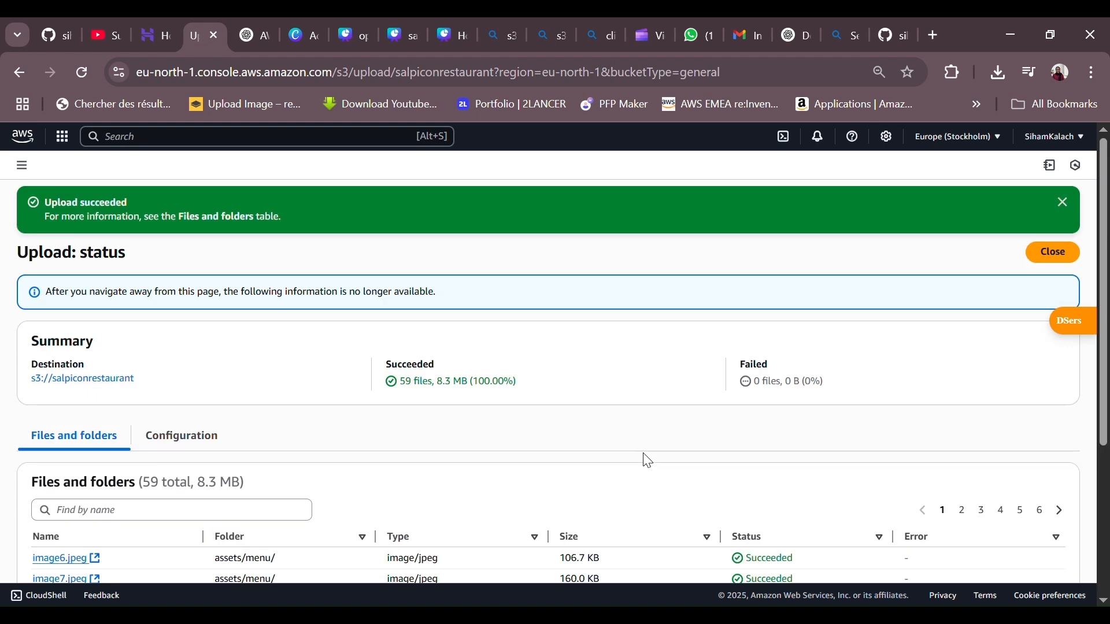
pyautogui.click(114, 384)
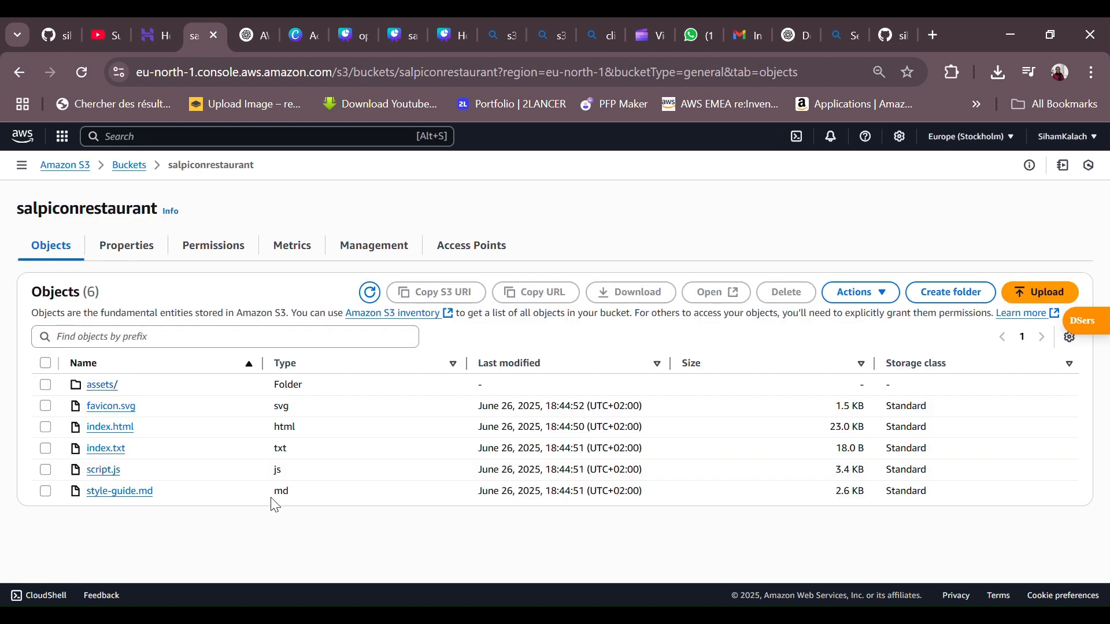
pyautogui.click(161, 259)
pyautogui.scroll(-4, 286, 415)
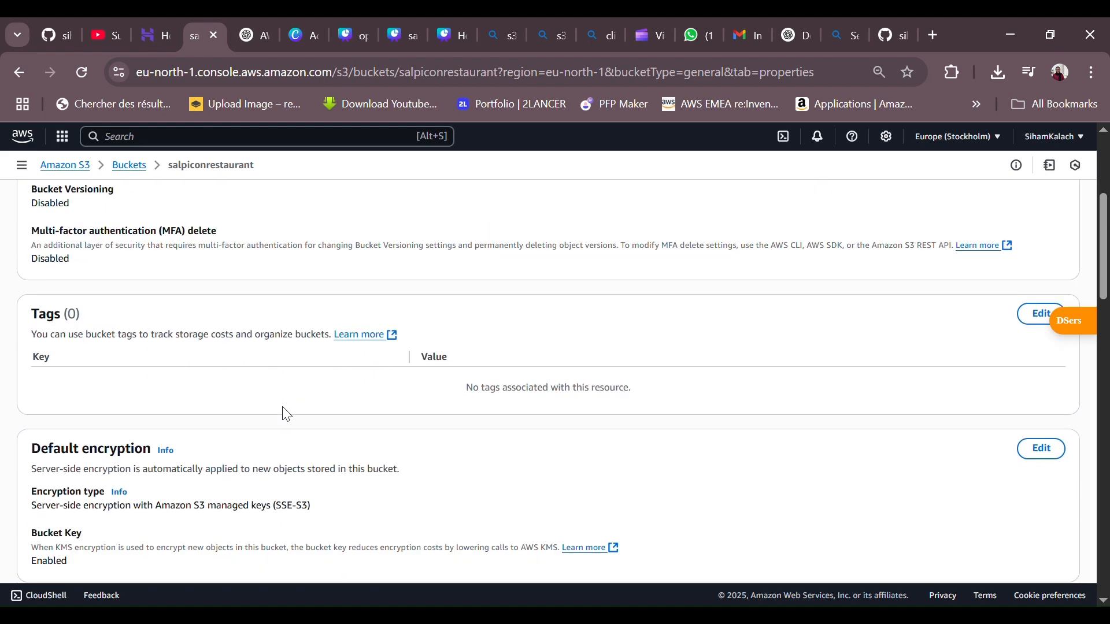
pyautogui.scroll(-6, 287, 415)
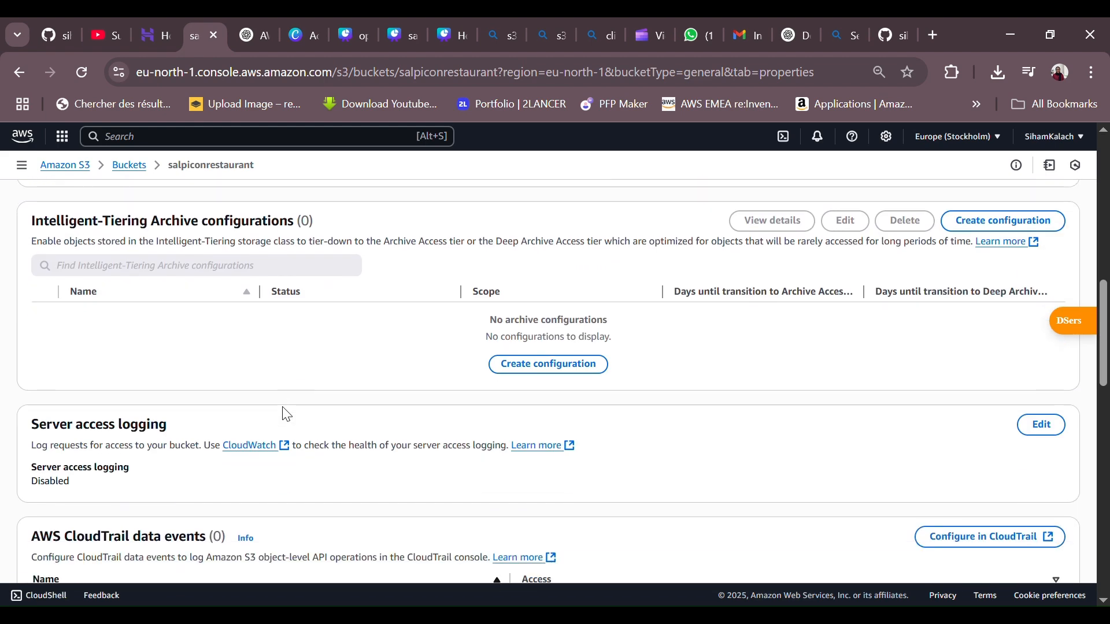
pyautogui.scroll(-2, 287, 415)
pyautogui.scroll(-10, 287, 415)
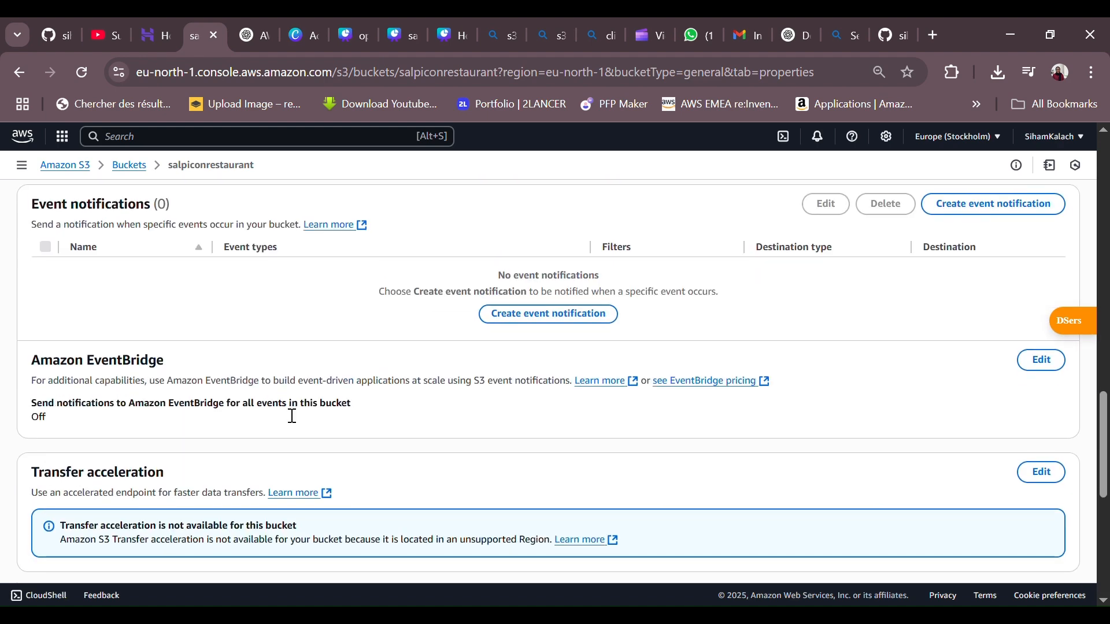
pyautogui.scroll(-5, 292, 415)
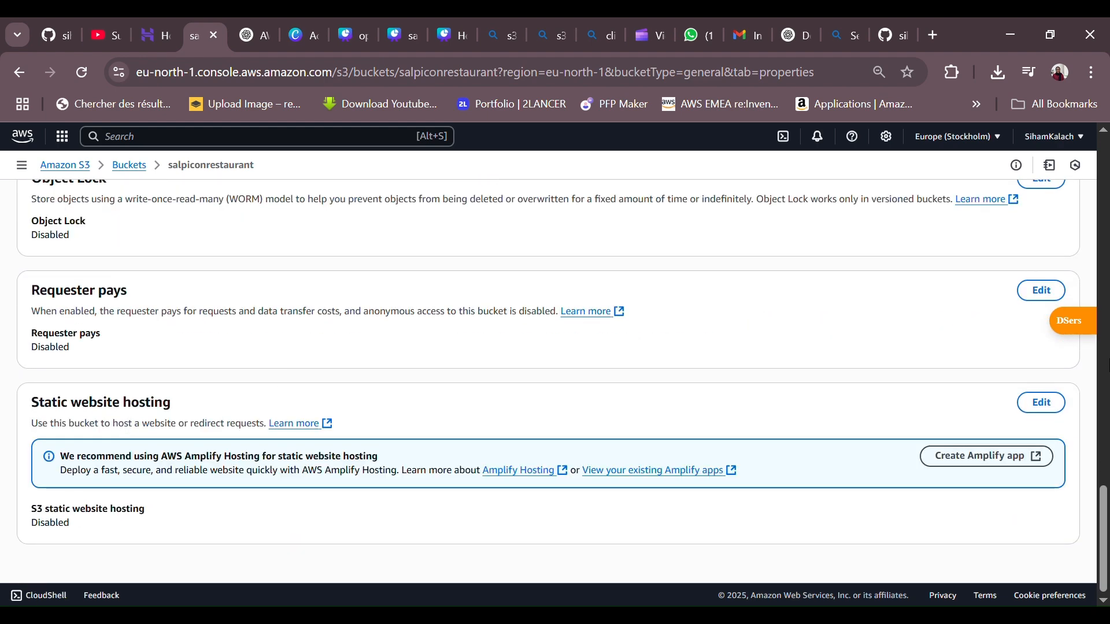
pyautogui.click(1041, 403)
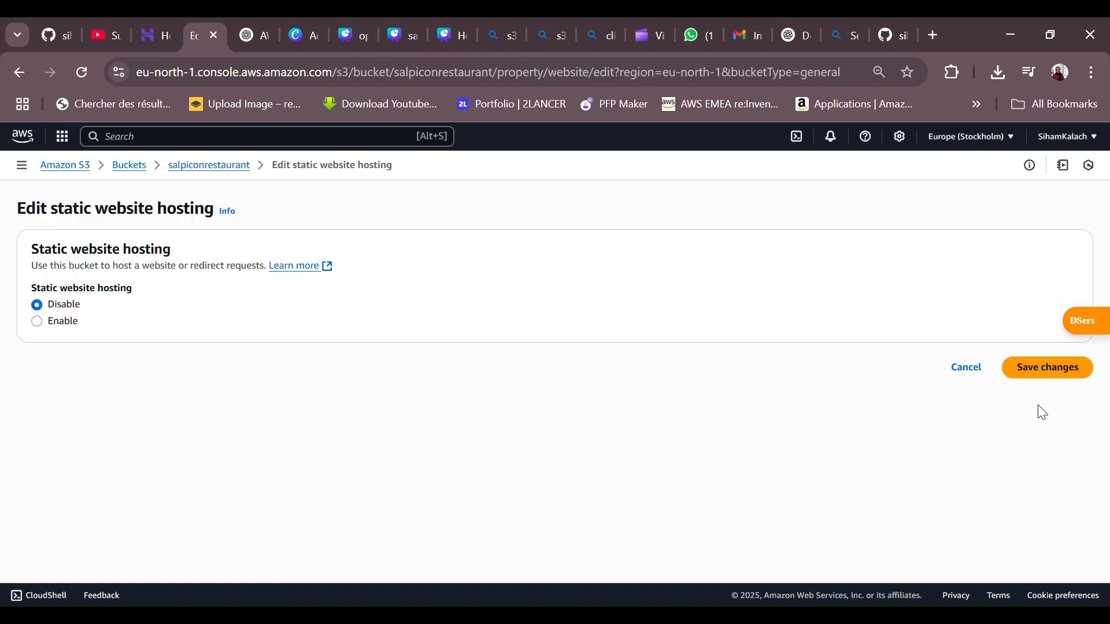
# Step: Enable static website hosting with index.html as the index document and save the changes
pyautogui.click(50, 324)
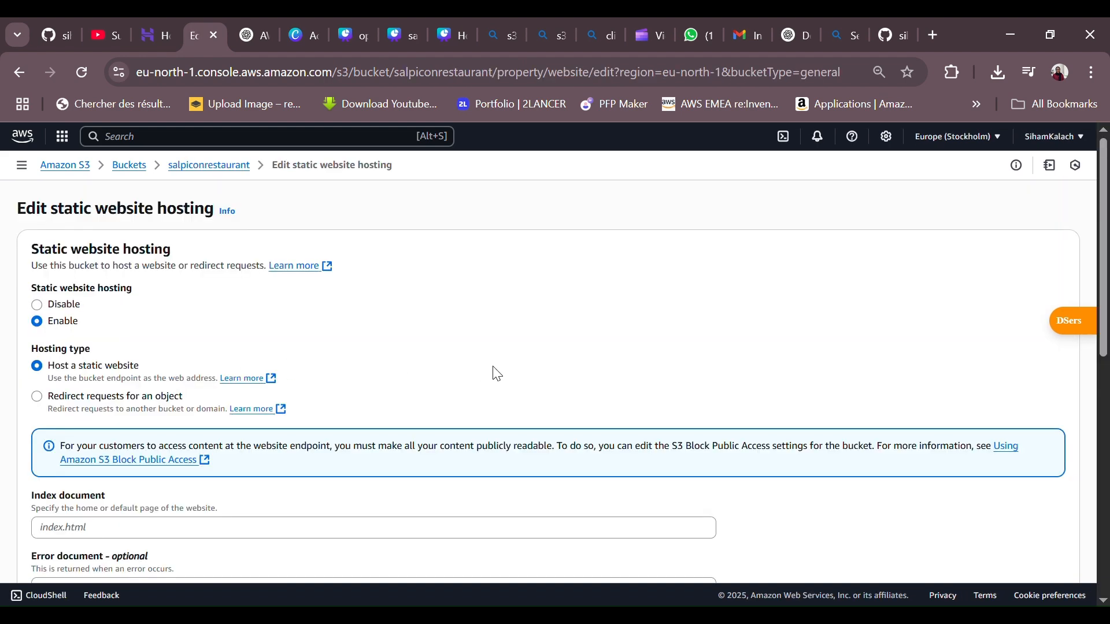
pyautogui.scroll(-5, 495, 373)
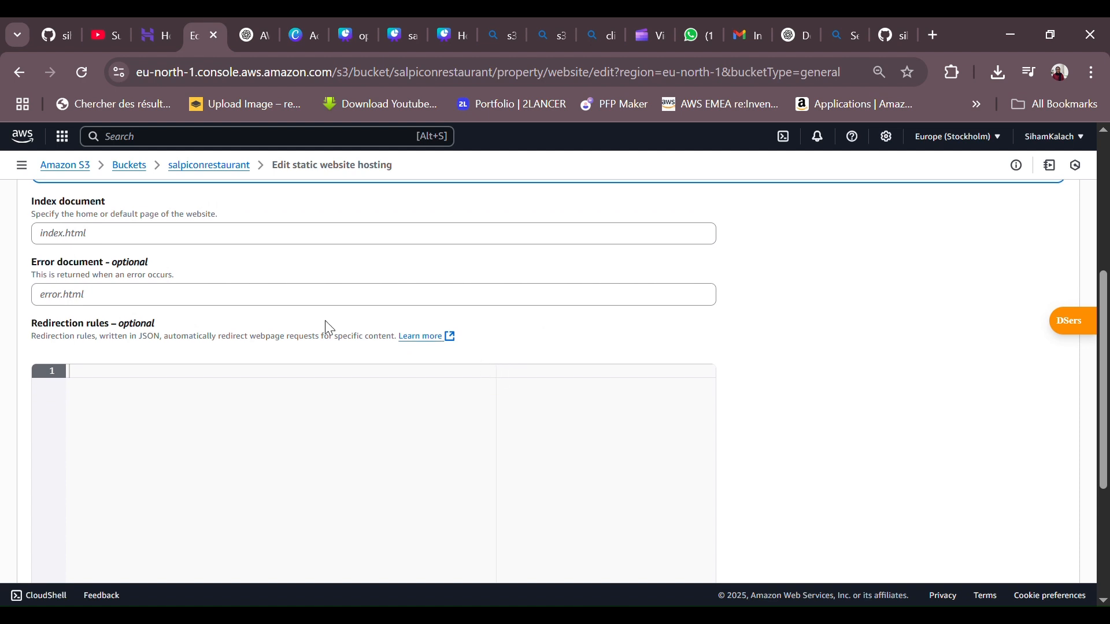
pyautogui.click(146, 245)
pyautogui.write('index')
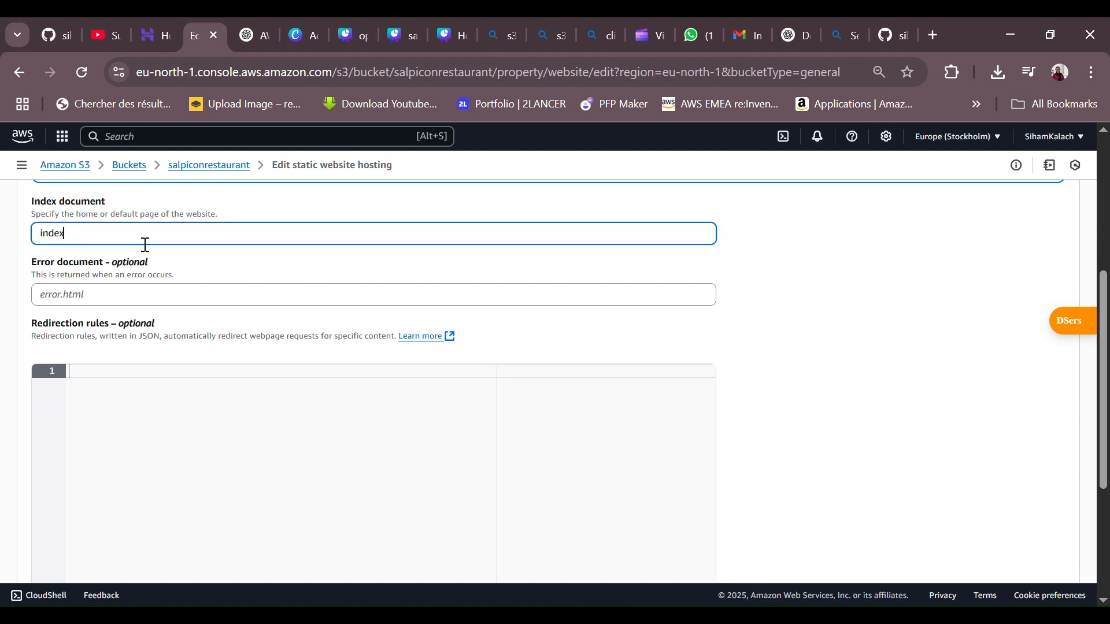
pyautogui.write('.html')
pyautogui.scroll(-5, 145, 244)
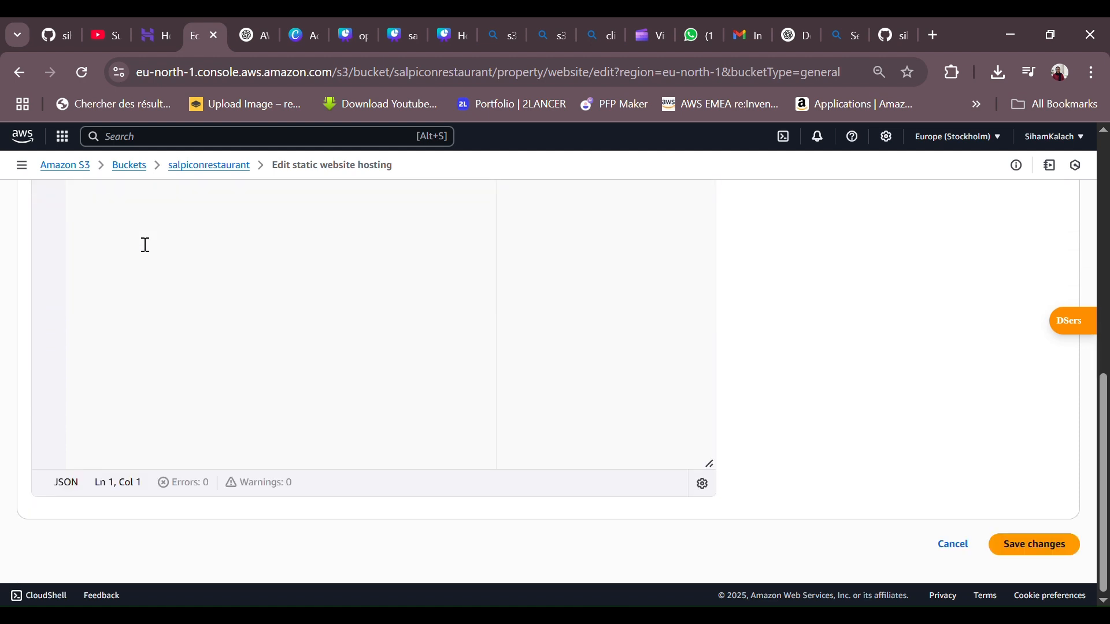
pyautogui.scroll(5, 145, 245)
pyautogui.scroll(-5, 145, 245)
pyautogui.click(1035, 548)
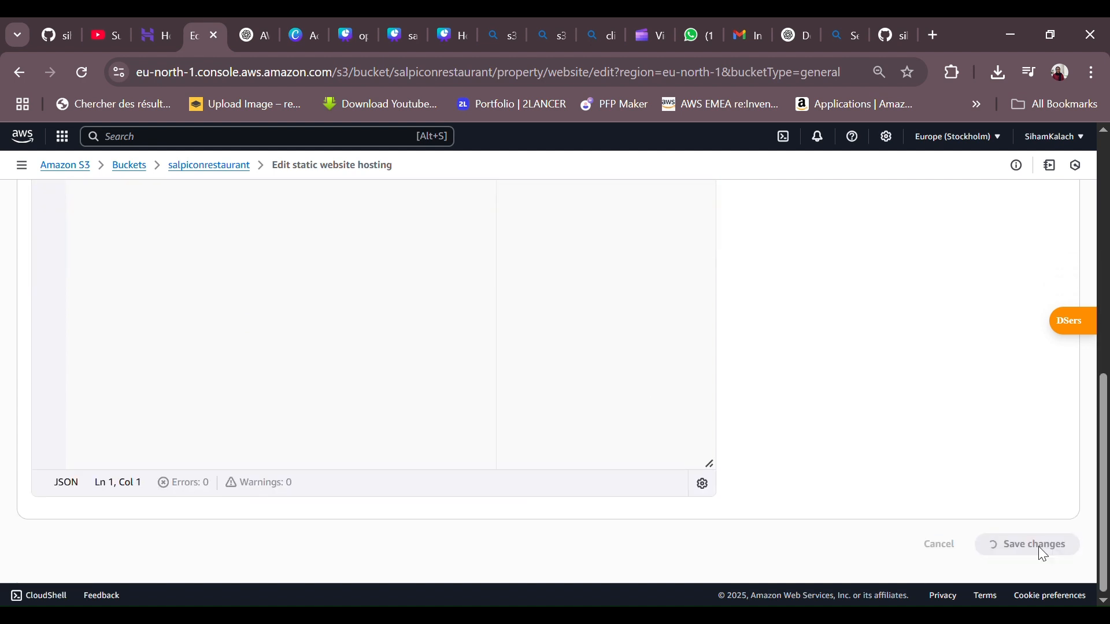
# Step: Copy the bucket website endpoint and open it in a new browser tab to test the site
pyautogui.scroll(10, 534, 334)
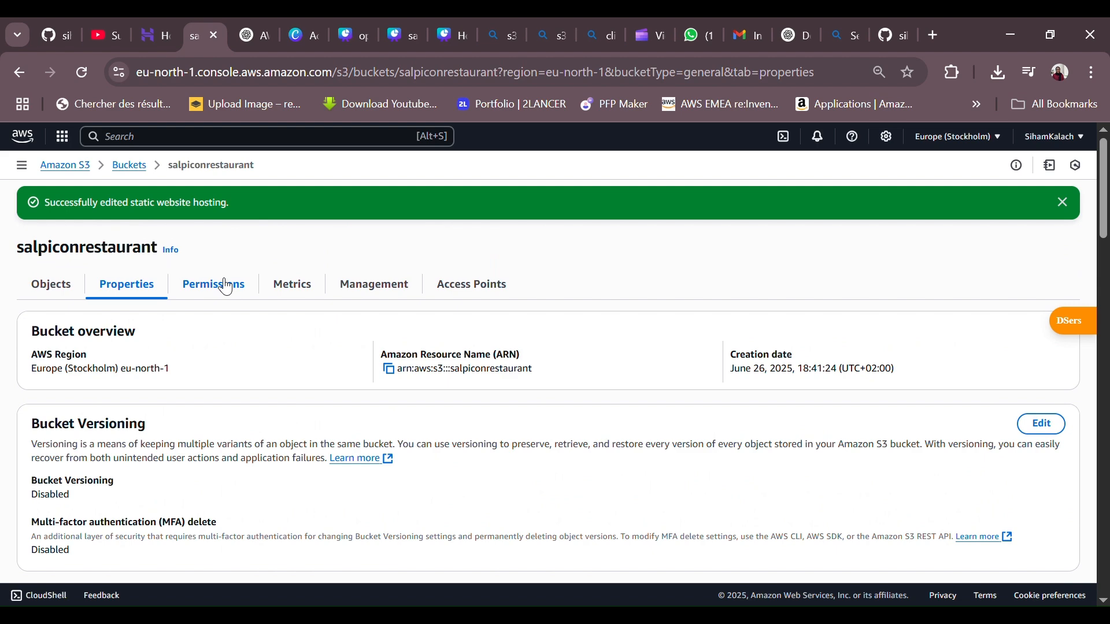
pyautogui.scroll(-20, 226, 286)
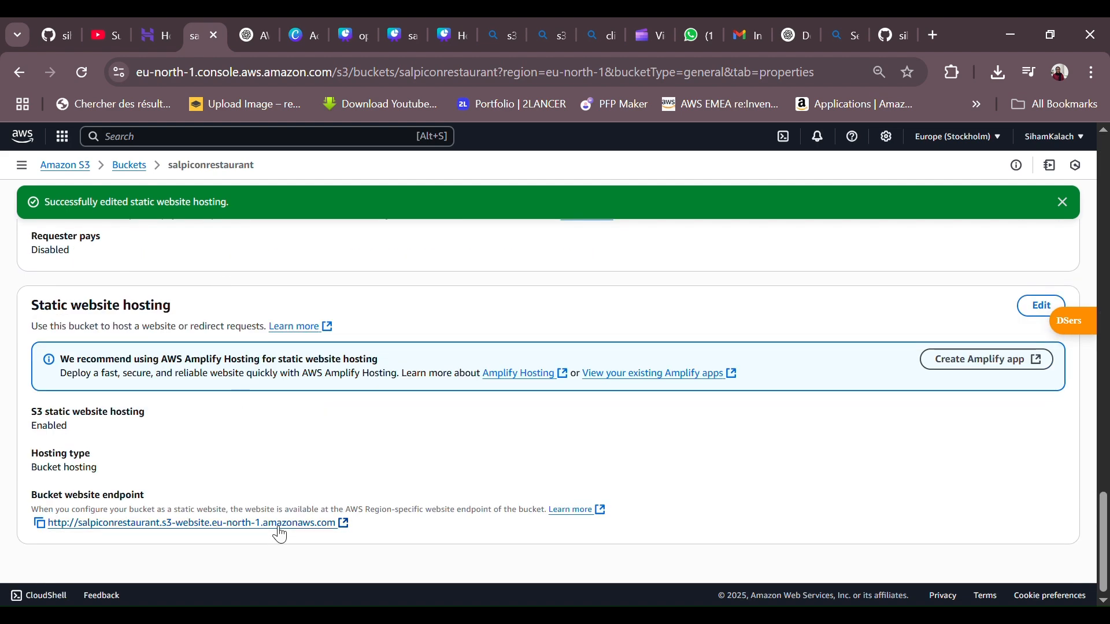
pyautogui.click(40, 524)
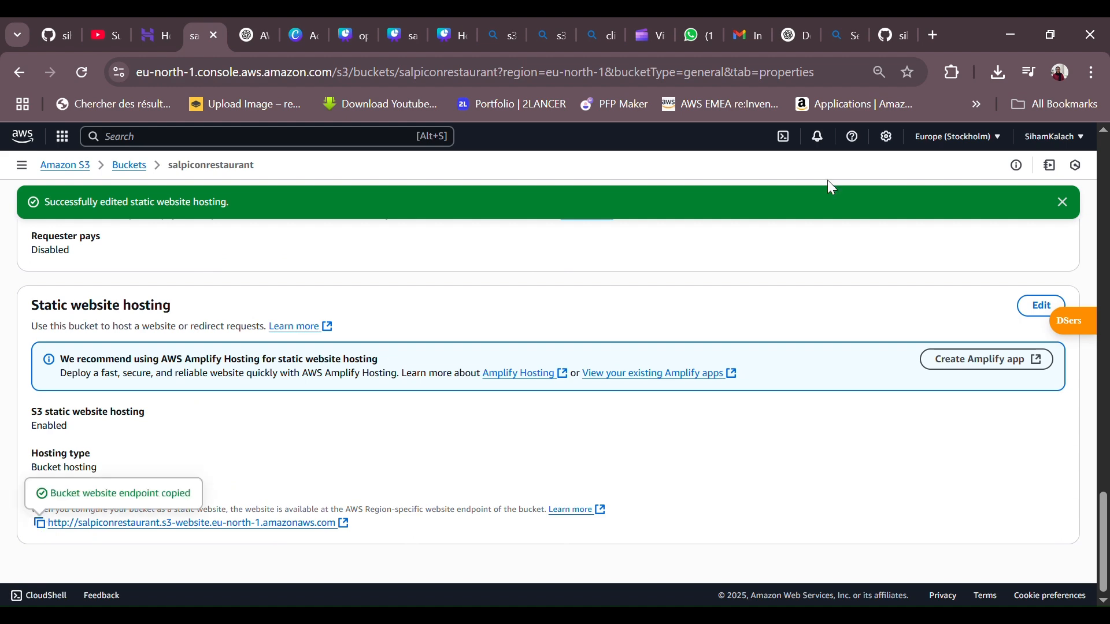
pyautogui.click(935, 26)
pyautogui.hotkey('ctrl', 'v')
pyautogui.press('Return')
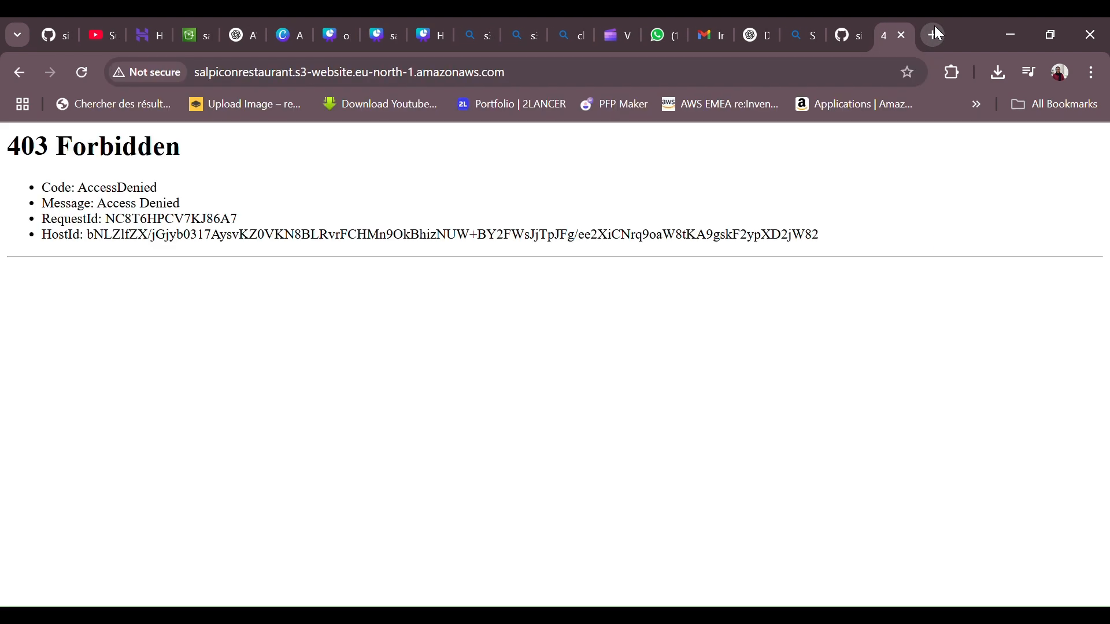
pyautogui.moveTo(165, 191); pyautogui.dragTo(38, 190)
pyautogui.click(297, 172)
# Step: Open the bucket policy for editing and insert a public-read JSON policy allowing s3:GetObject for Principal * on arn:aws:s3:::salpicon-restaurant-site/*
pyautogui.click(183, 30)
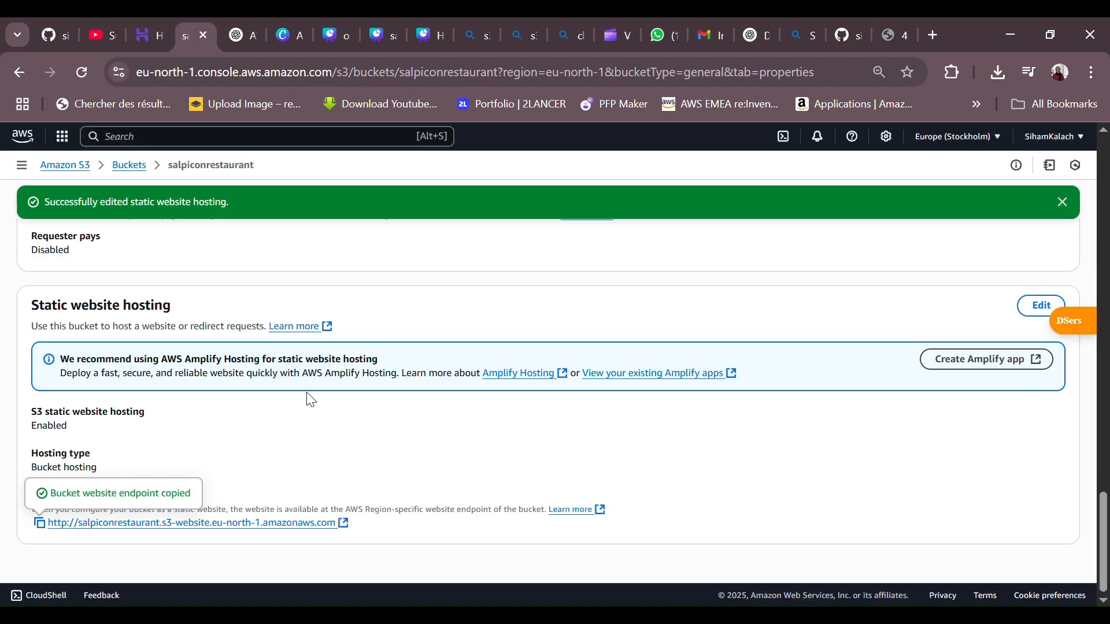
pyautogui.scroll(20, 309, 399)
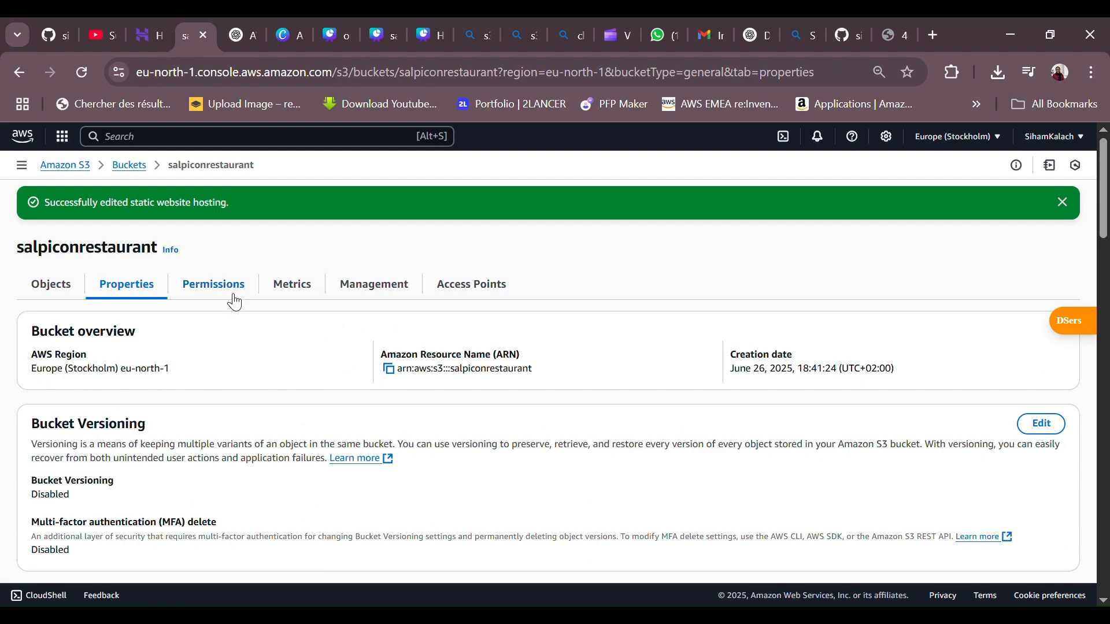
pyautogui.click(235, 302)
pyautogui.scroll(-4, 307, 426)
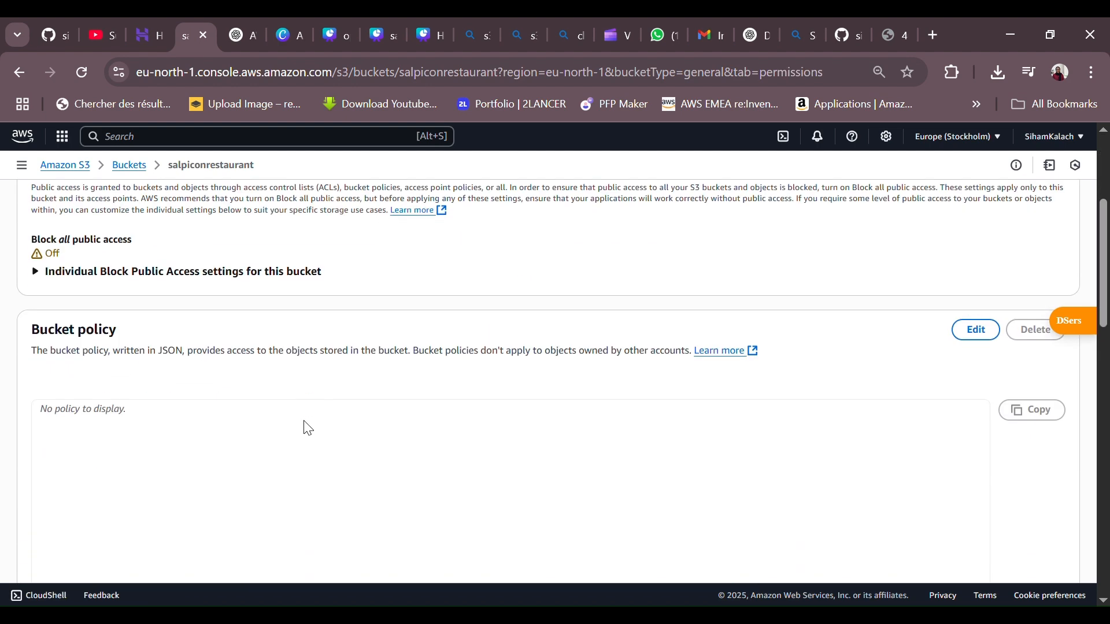
pyautogui.scroll(-1, 303, 421)
pyautogui.click(208, 363)
pyautogui.scroll(-1, 110, 352)
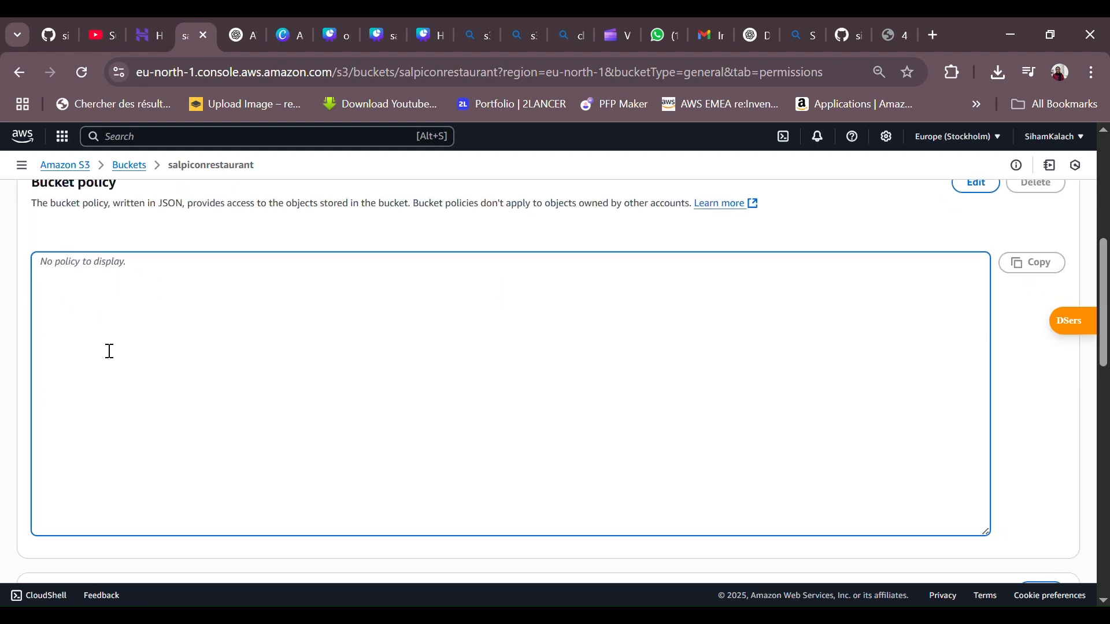
pyautogui.scroll(1, 109, 351)
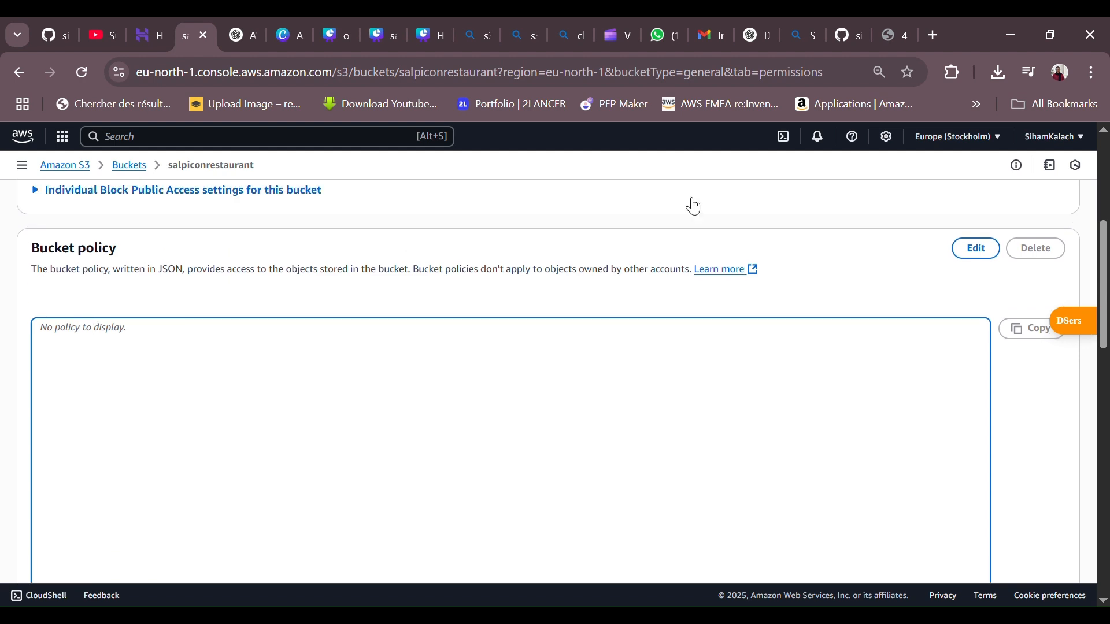
pyautogui.click(965, 249)
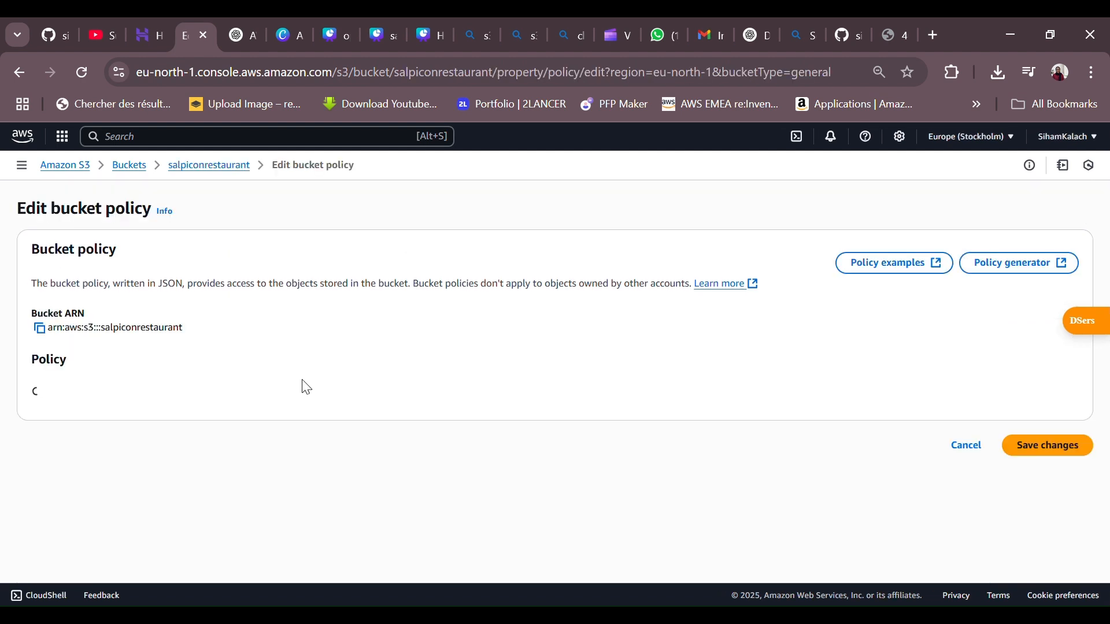
pyautogui.scroll(-1, 124, 435)
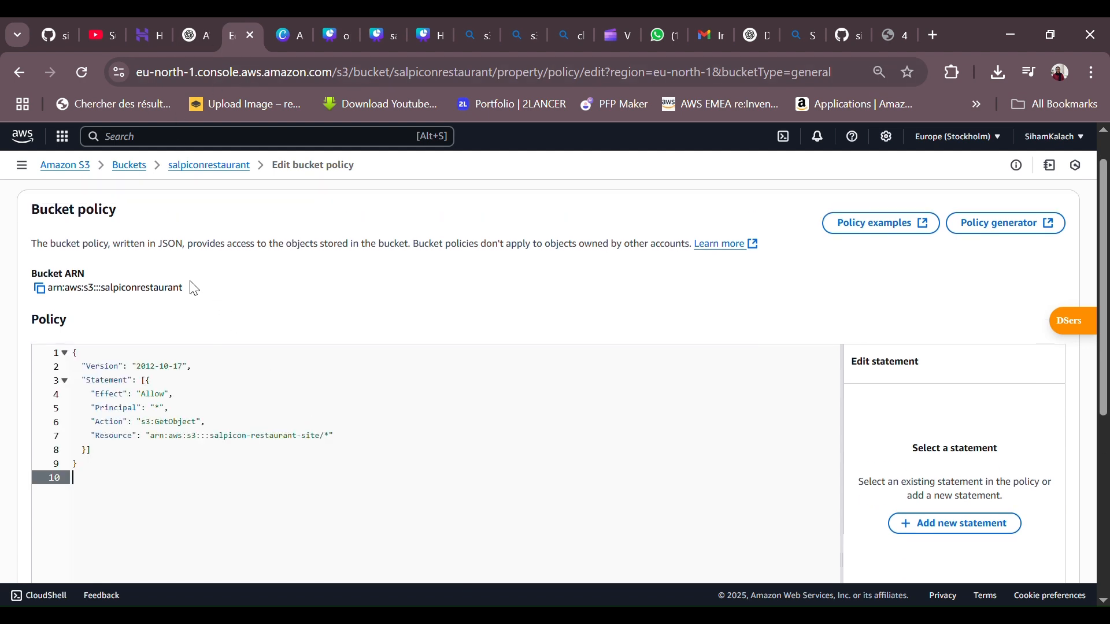
# Step: Replace the ARN before /* in the policy's Resource line with the bucket ARN arn:aws:s3:::salpiconrestaurant and save the policy
pyautogui.moveTo(102, 288); pyautogui.dragTo(112, 296)
pyautogui.click(113, 296)
pyautogui.click(40, 289)
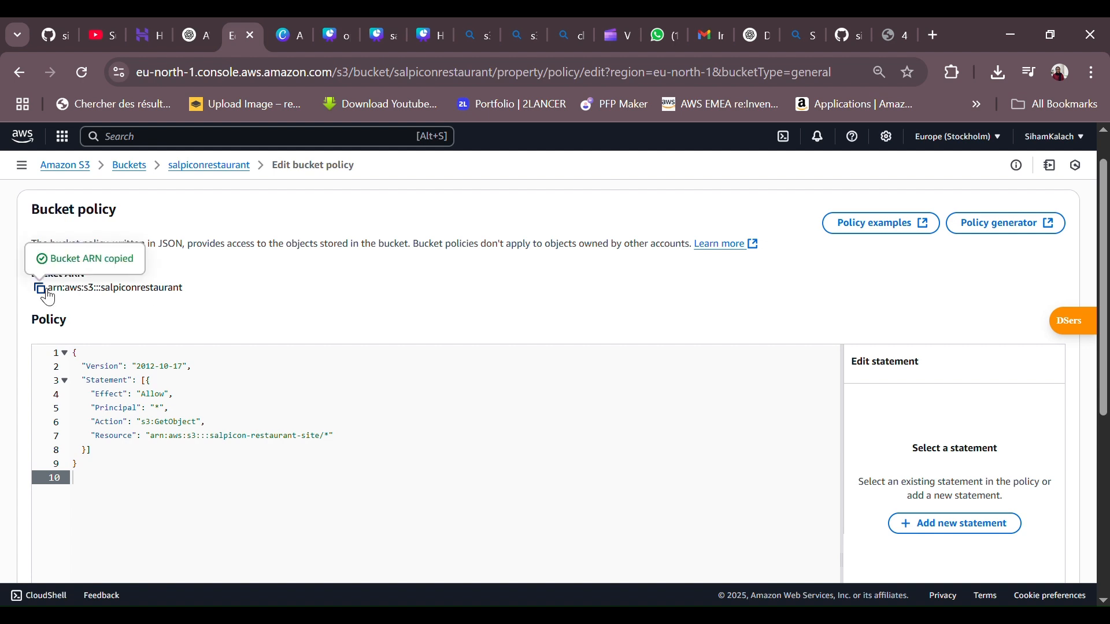
pyautogui.click(327, 445)
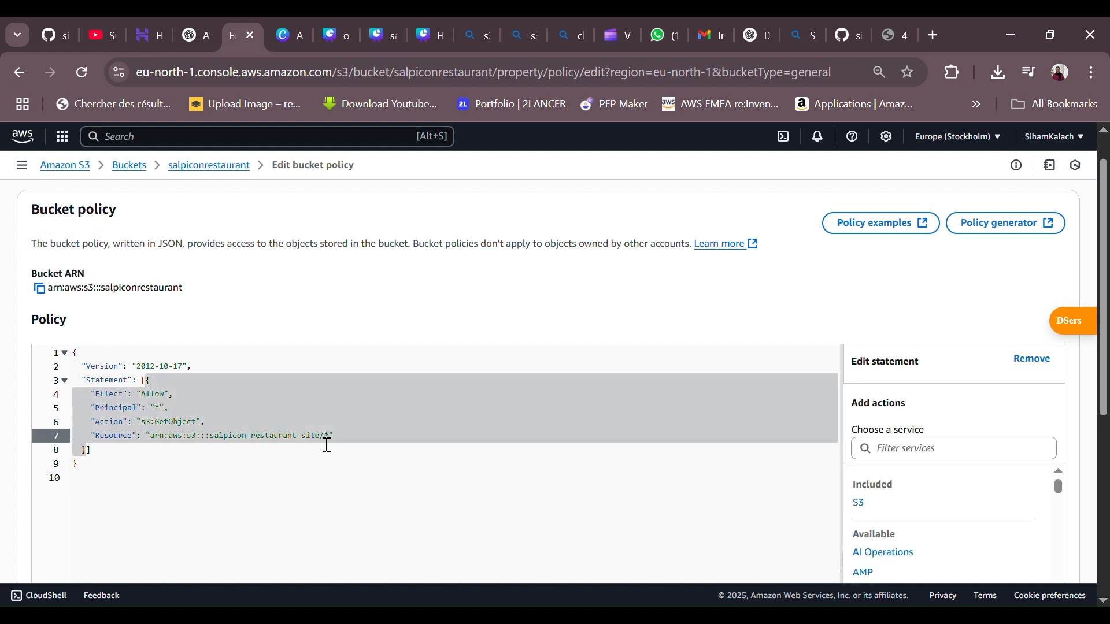
pyautogui.moveTo(329, 445); pyautogui.dragTo(162, 447)
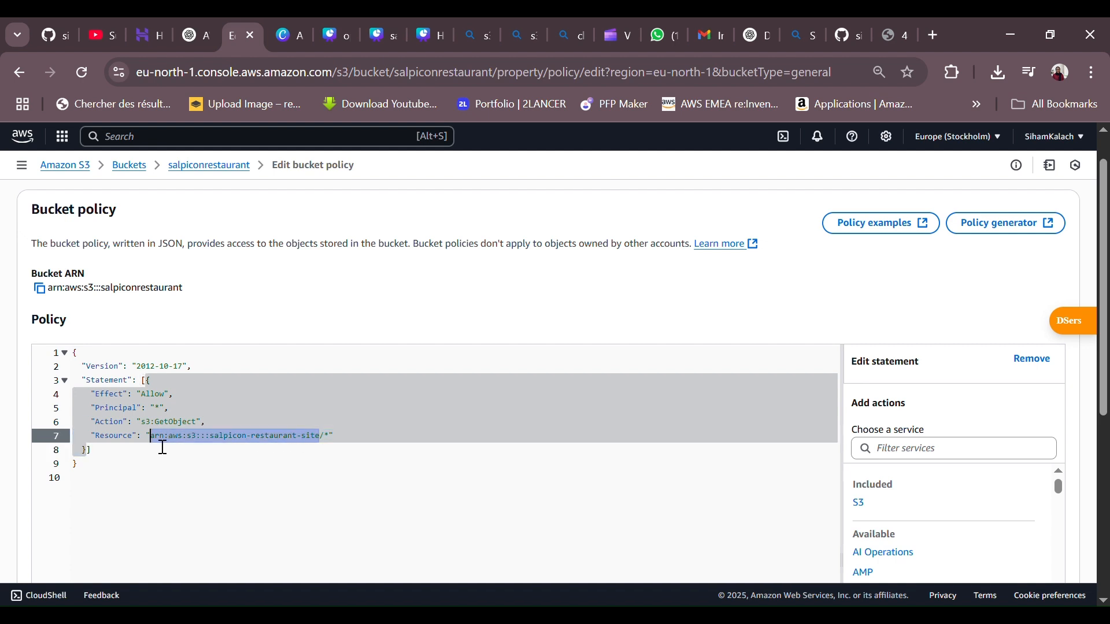
pyautogui.press('BackSpace')
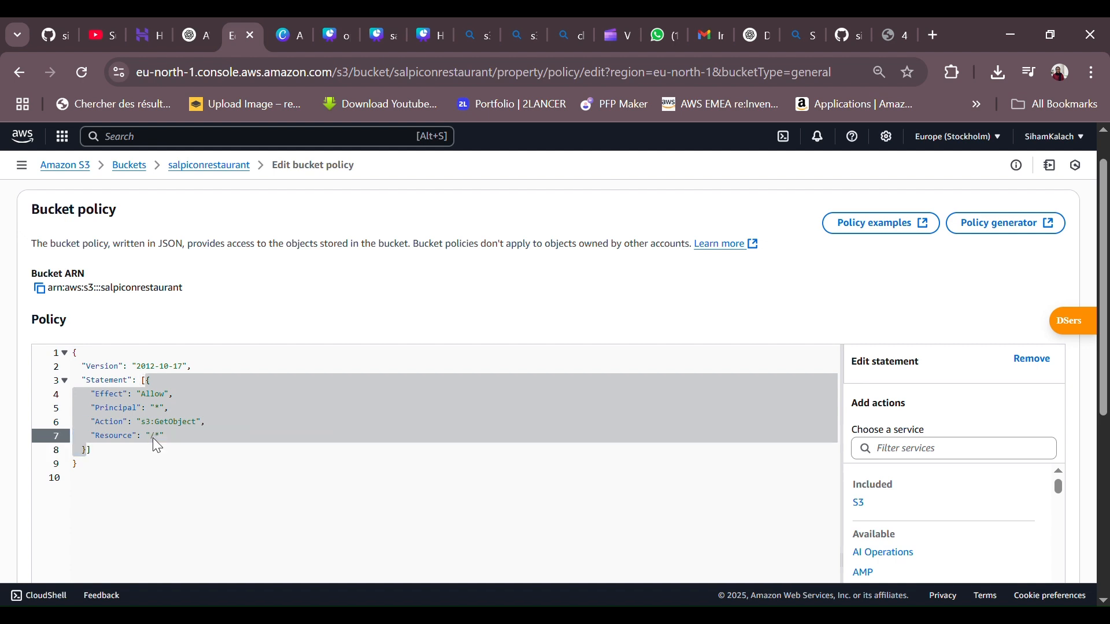
pyautogui.hotkey('ctrl', 'v')
pyautogui.scroll(-4, 352, 461)
pyautogui.scroll(4, 352, 461)
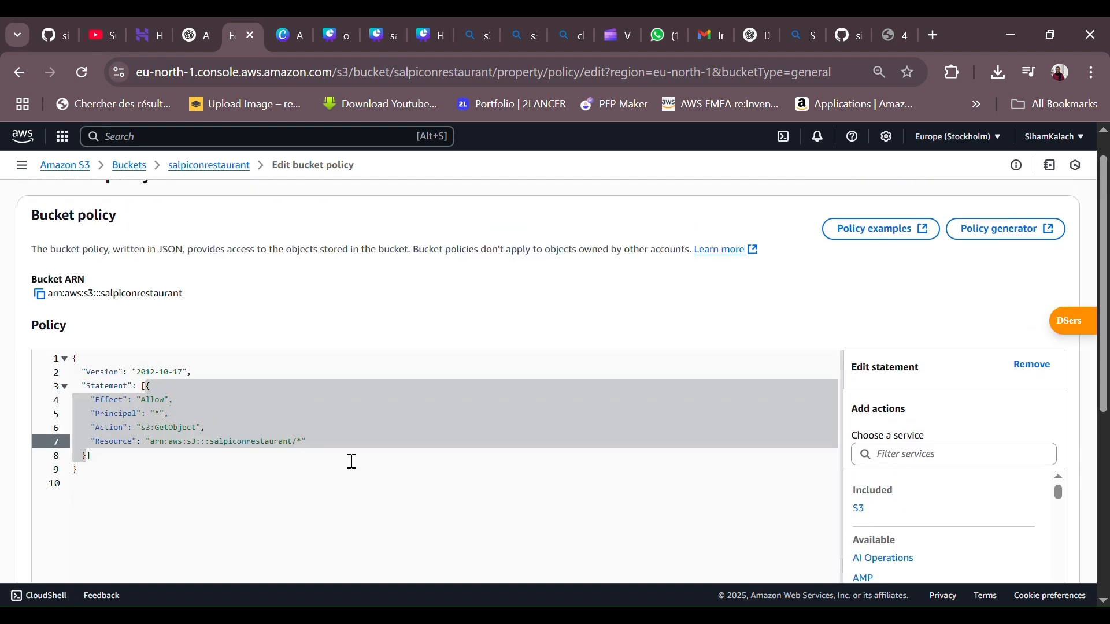
pyautogui.scroll(-6, 352, 462)
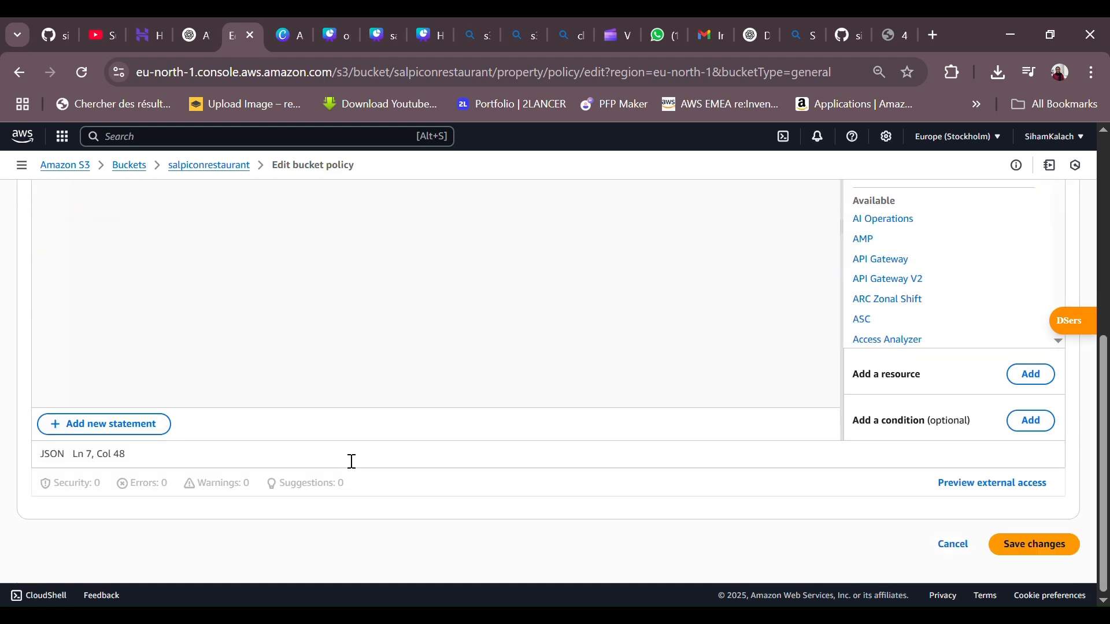
pyautogui.click(1038, 548)
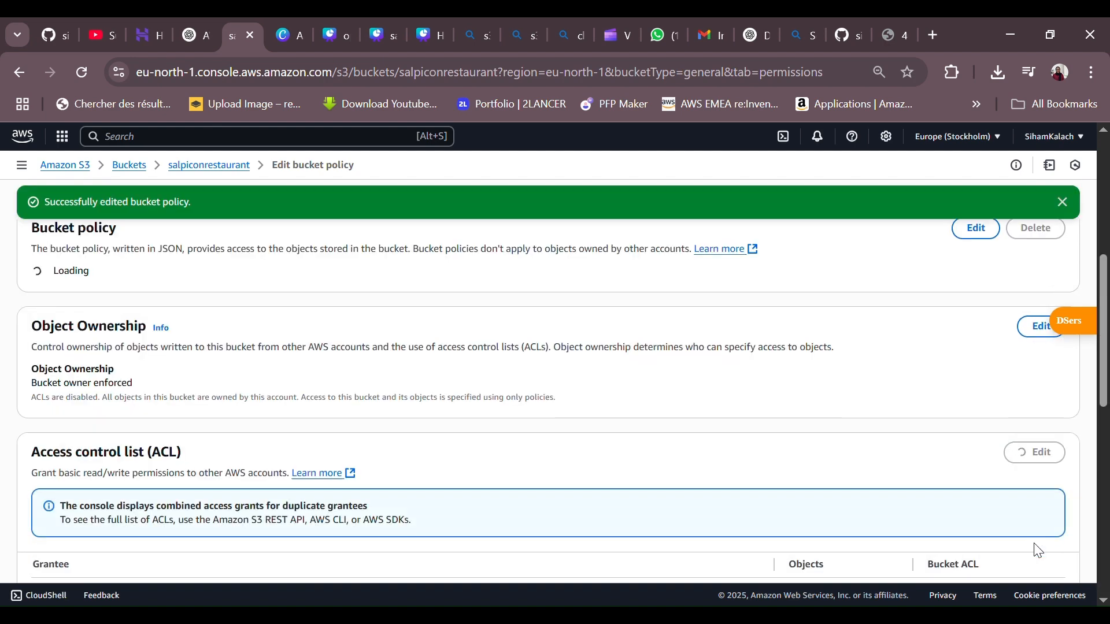
# Step: Reload the website endpoint page, look over the Salpicon home page and advance its hero slider to the next slide
pyautogui.scroll(-10, 585, 436)
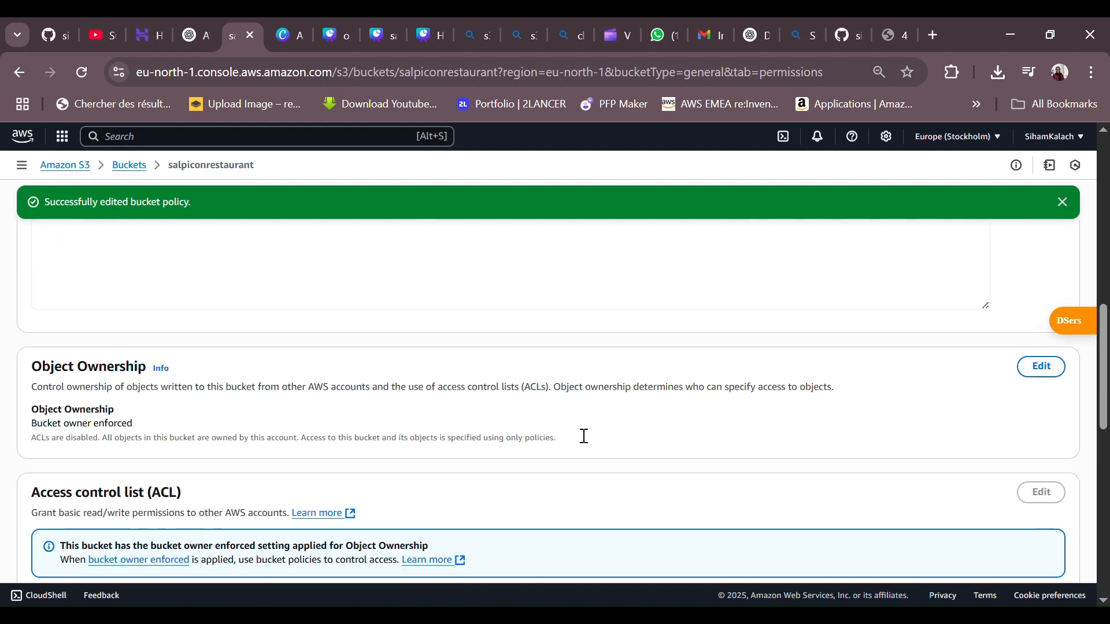
pyautogui.scroll(-1, 579, 434)
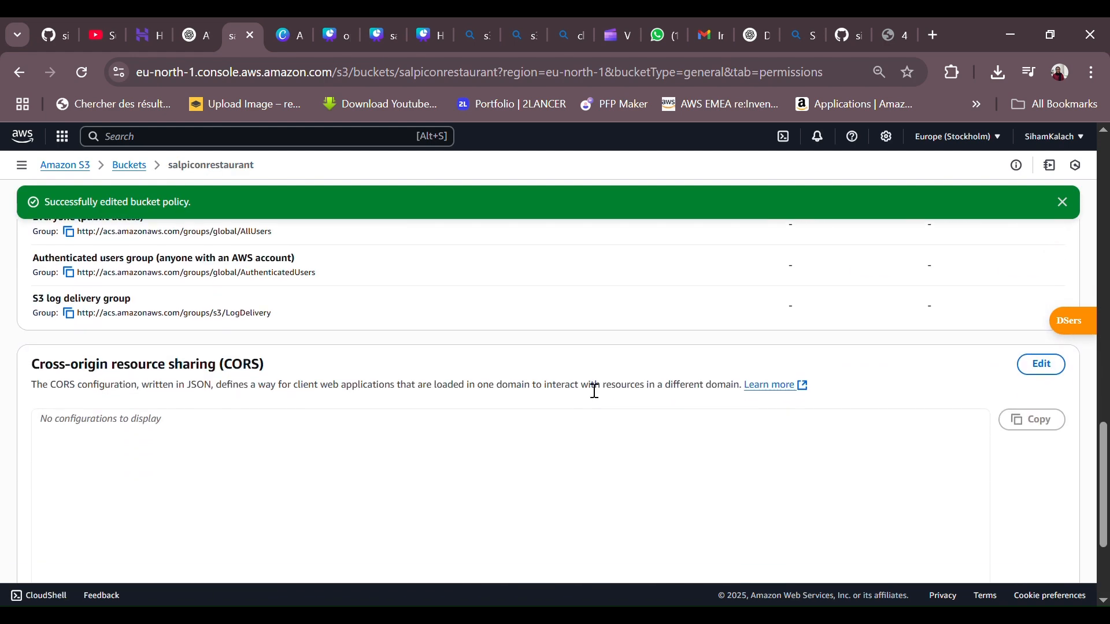
pyautogui.click(898, 32)
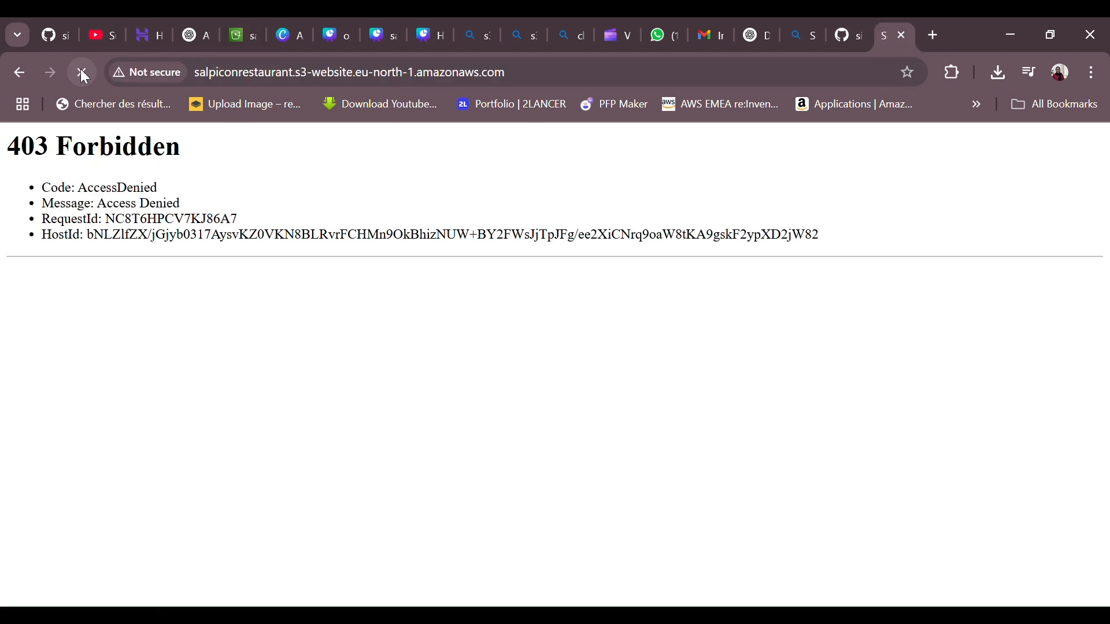
pyautogui.click(82, 74)
pyautogui.scroll(-2, 335, 355)
pyautogui.scroll(4, 335, 355)
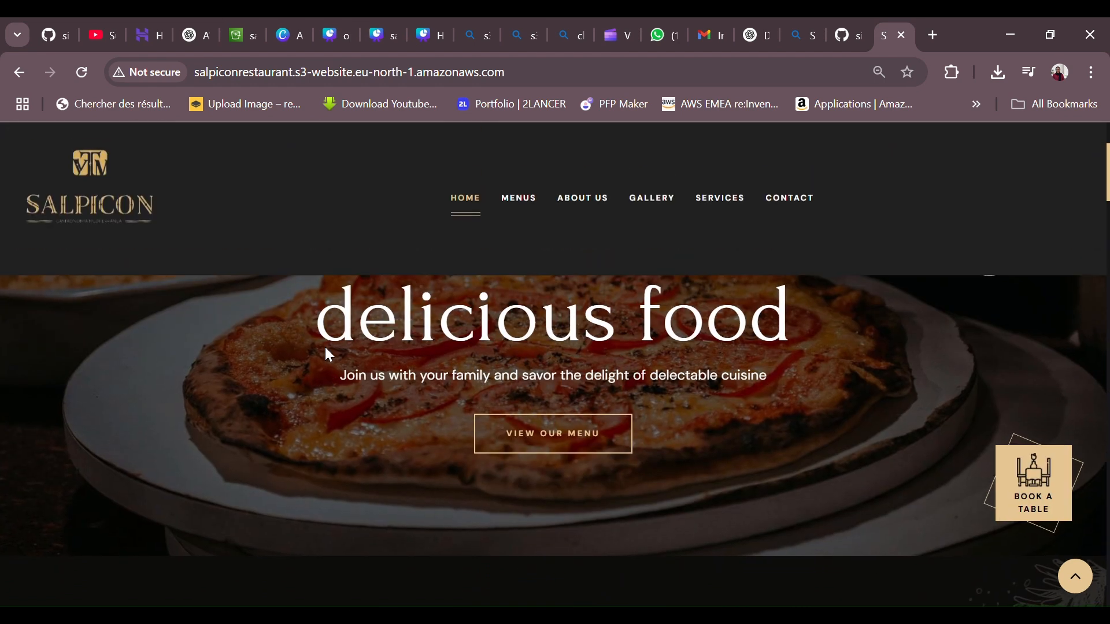
pyautogui.click(1071, 423)
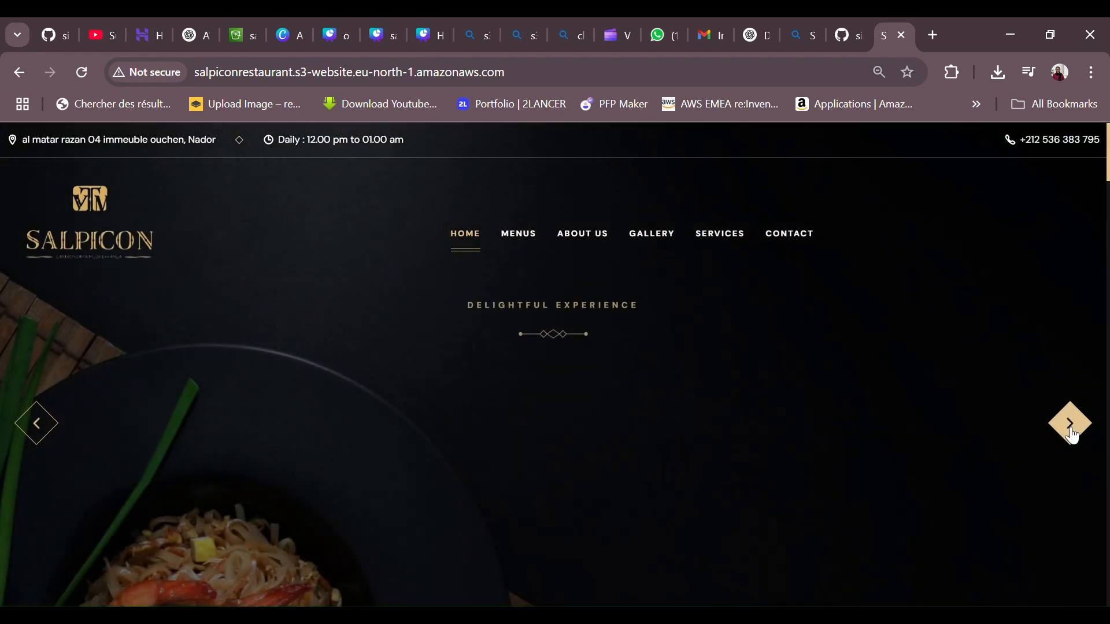
# Step: Advance the hero slider once more and examine the Salpicon home page from the star dishes through the gallery and strengths to the footer
pyautogui.scroll(-2, 929, 457)
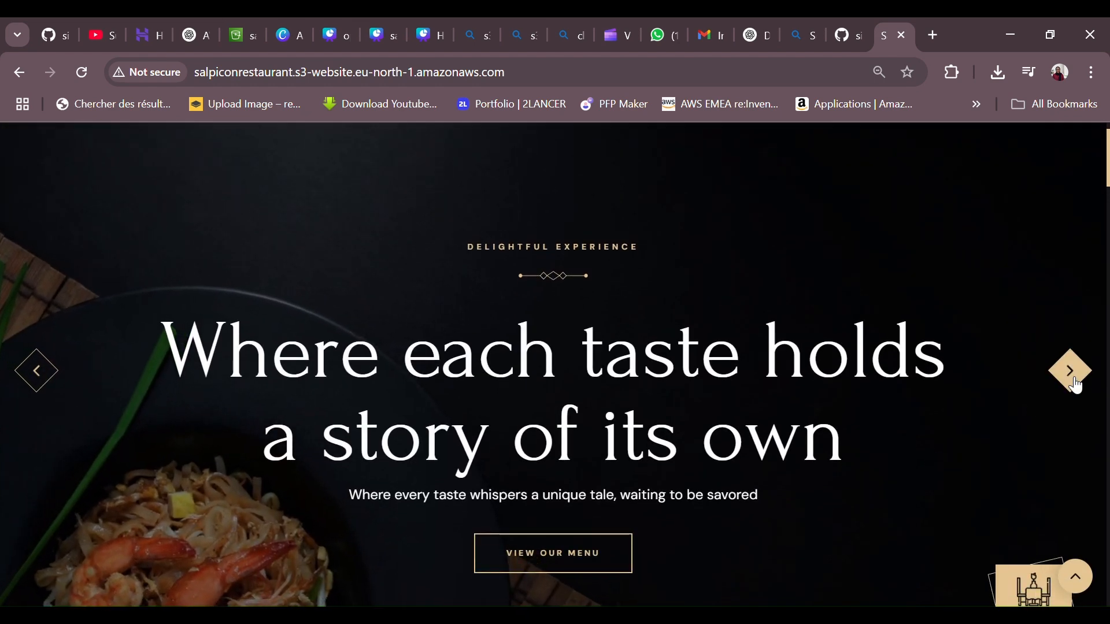
pyautogui.click(1075, 381)
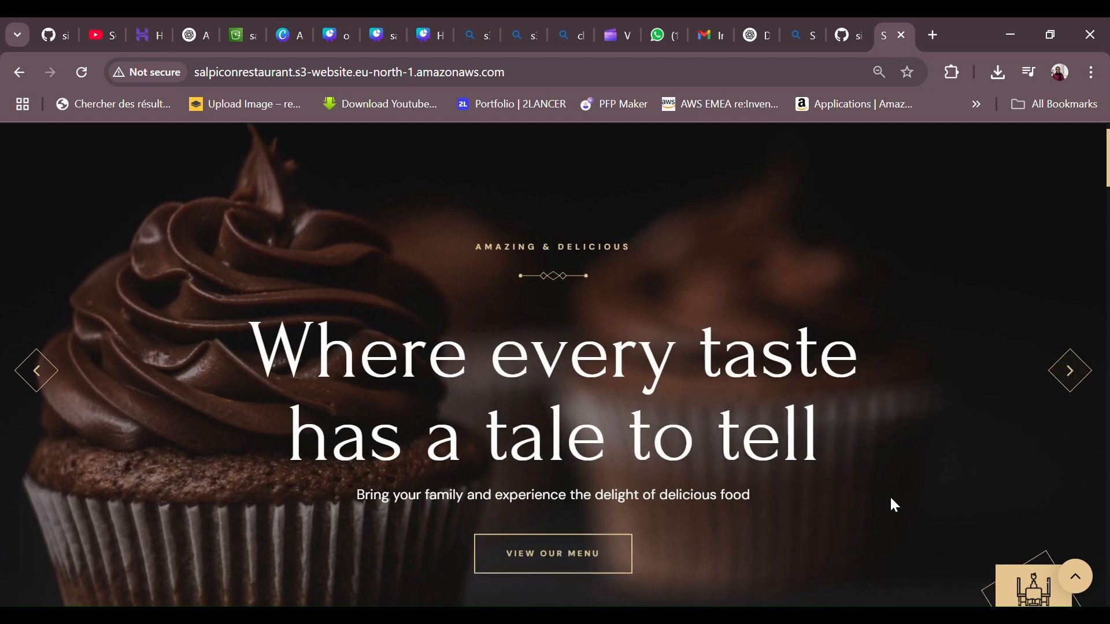
pyautogui.scroll(-8, 893, 506)
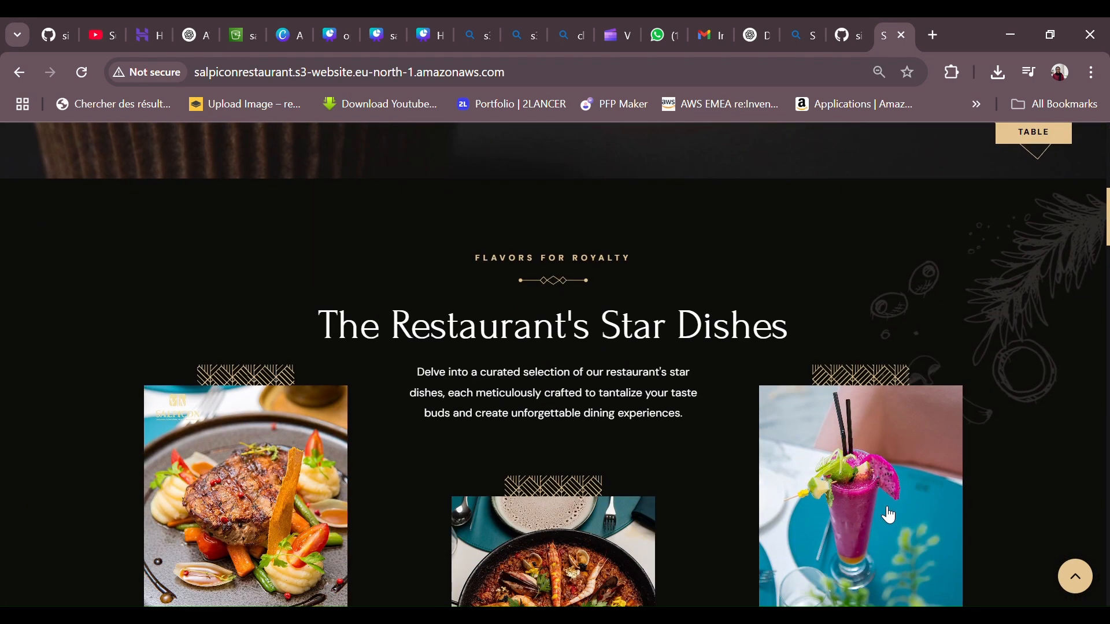
pyautogui.scroll(-12, 889, 514)
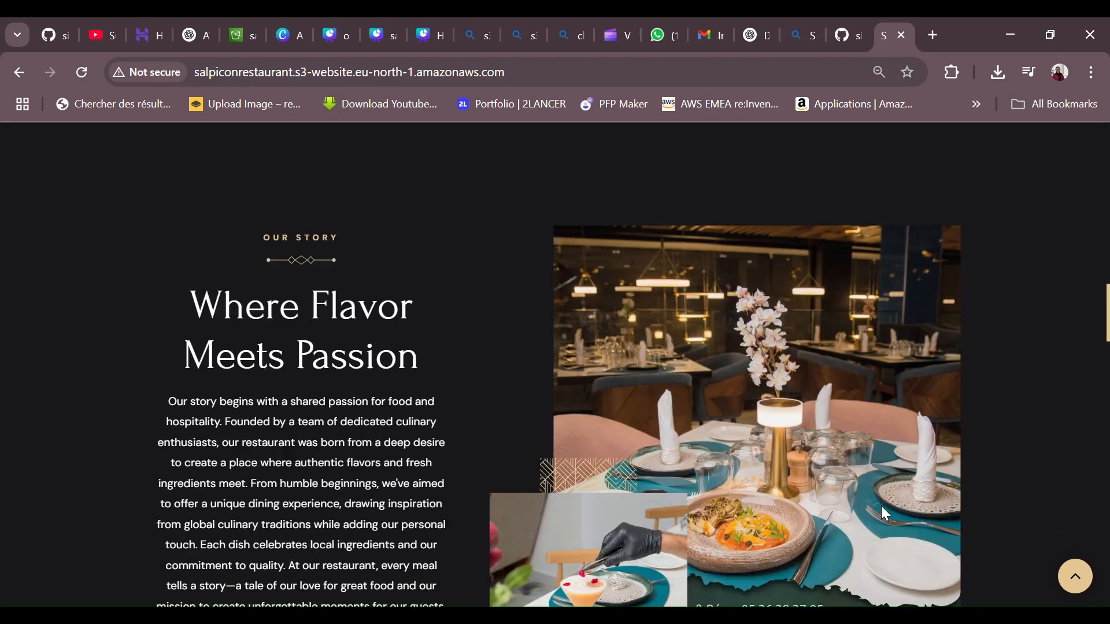
pyautogui.scroll(-10, 884, 513)
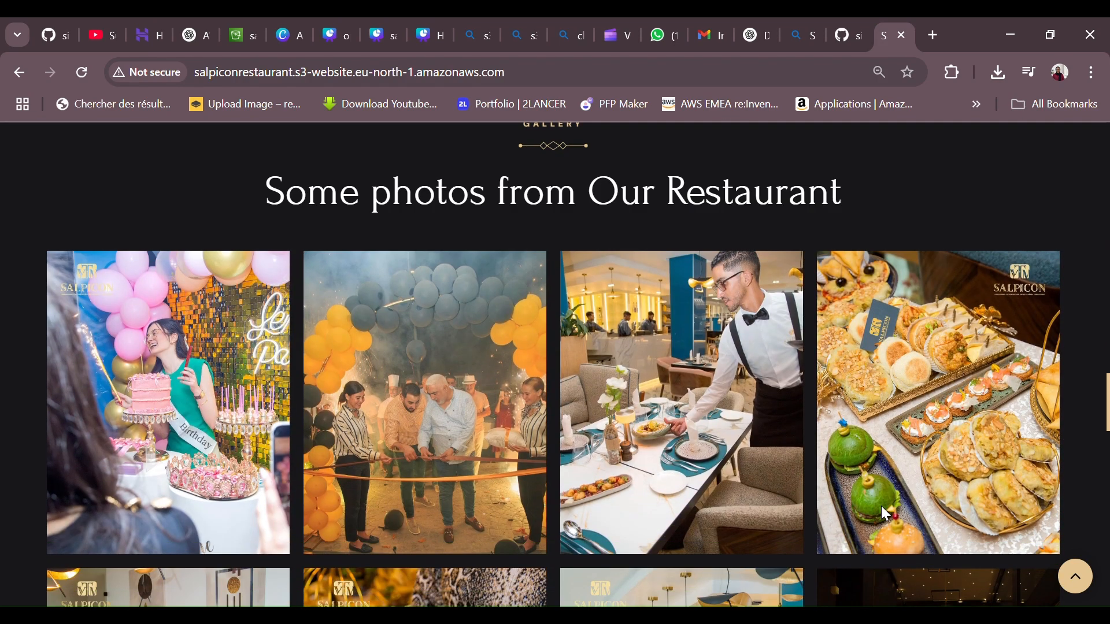
pyautogui.scroll(-10, 882, 509)
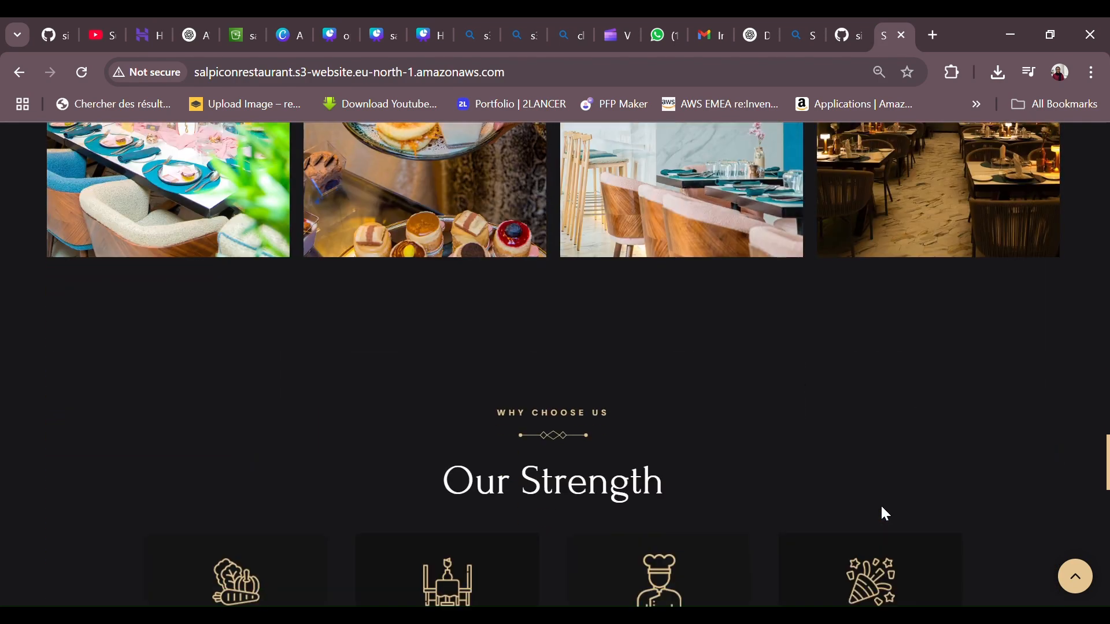
pyautogui.scroll(-5, 885, 514)
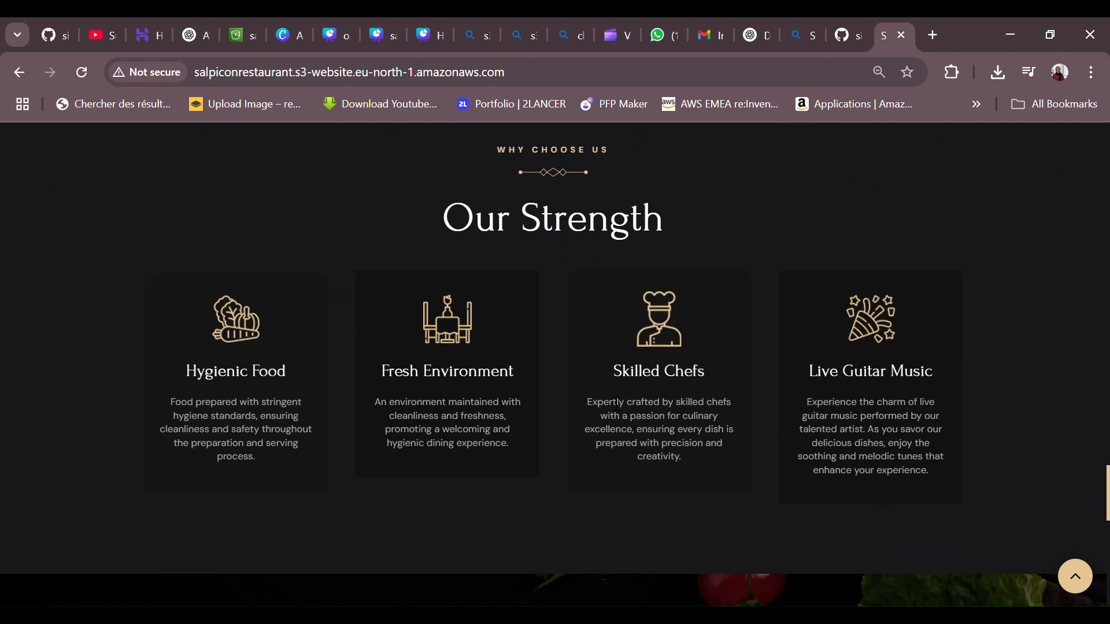
pyautogui.scroll(-10, 520, 541)
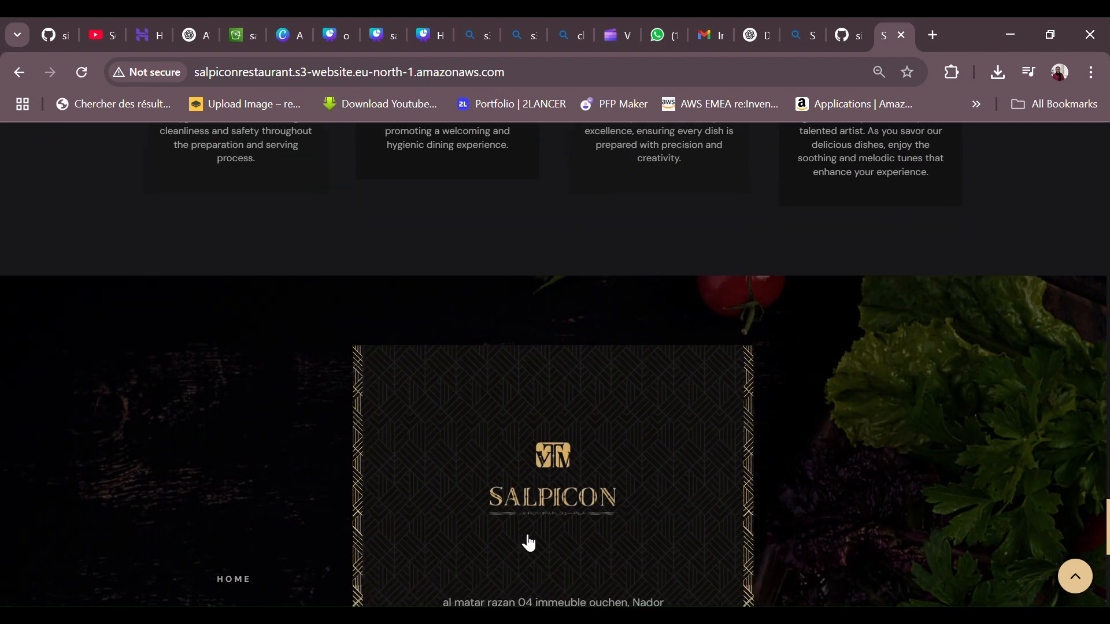
pyautogui.scroll(-1, 522, 535)
pyautogui.scroll(20, 522, 536)
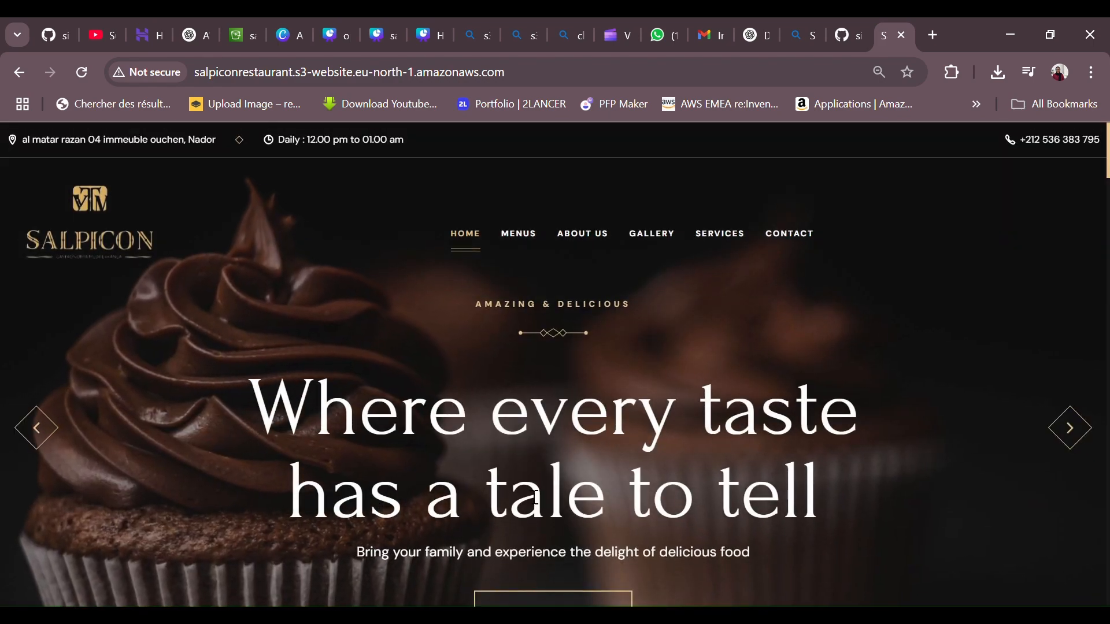
# Step: Open the developer tools' responsive view, emulate an iPad Mini and examine the site's tablet layout from the hero to the gallery
pyautogui.hotkey('ctrl', 'shift', 'i')
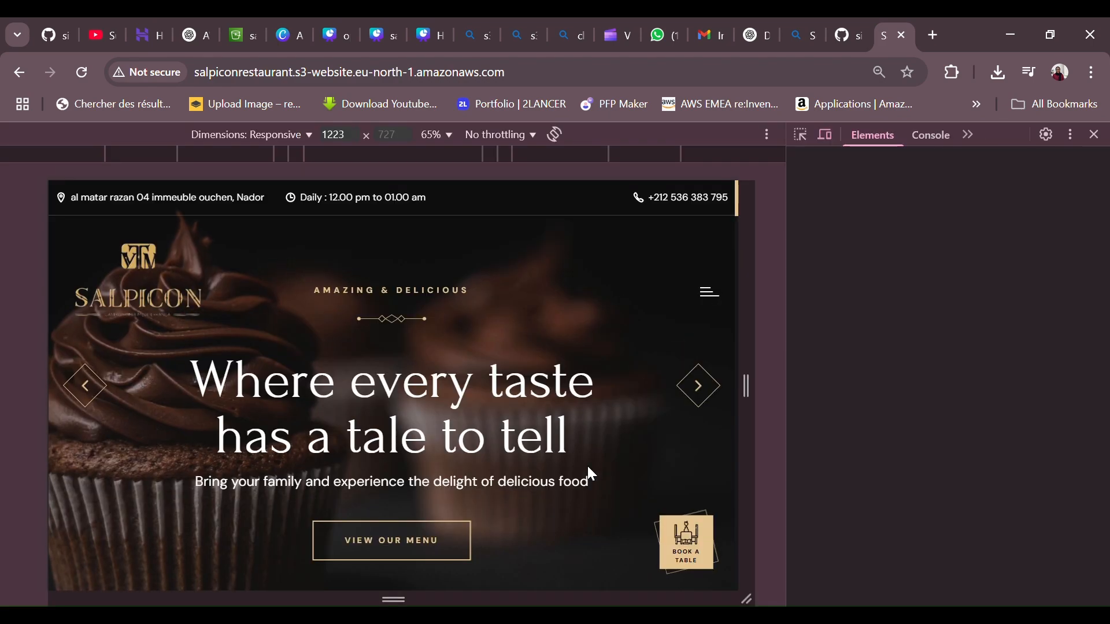
pyautogui.click(399, 324)
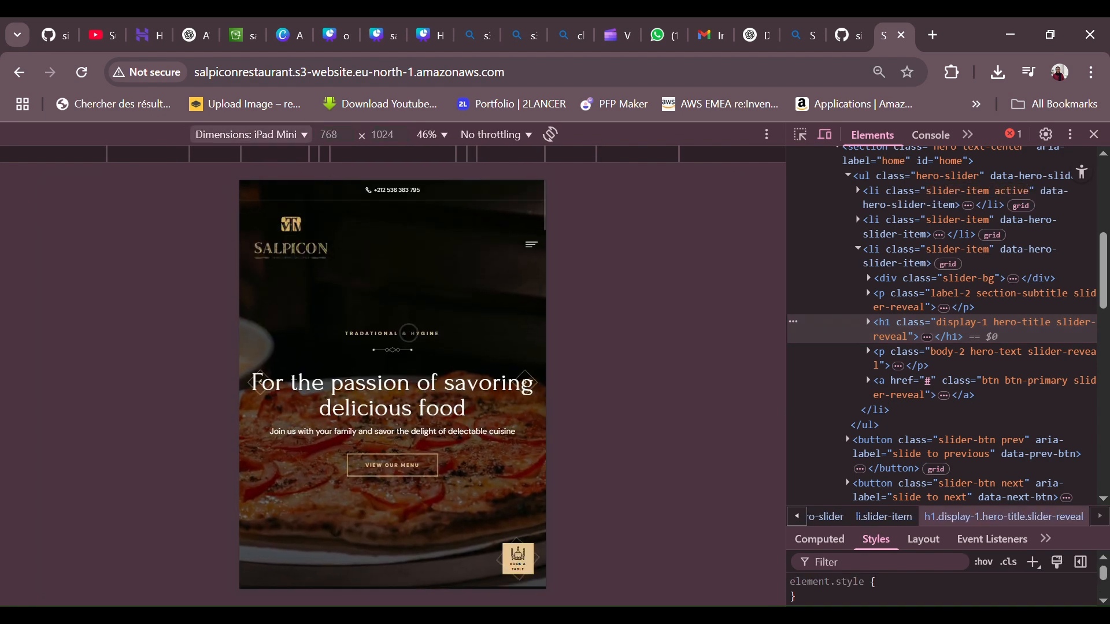
pyautogui.scroll(-5, 408, 332)
pyautogui.scroll(-20, 409, 331)
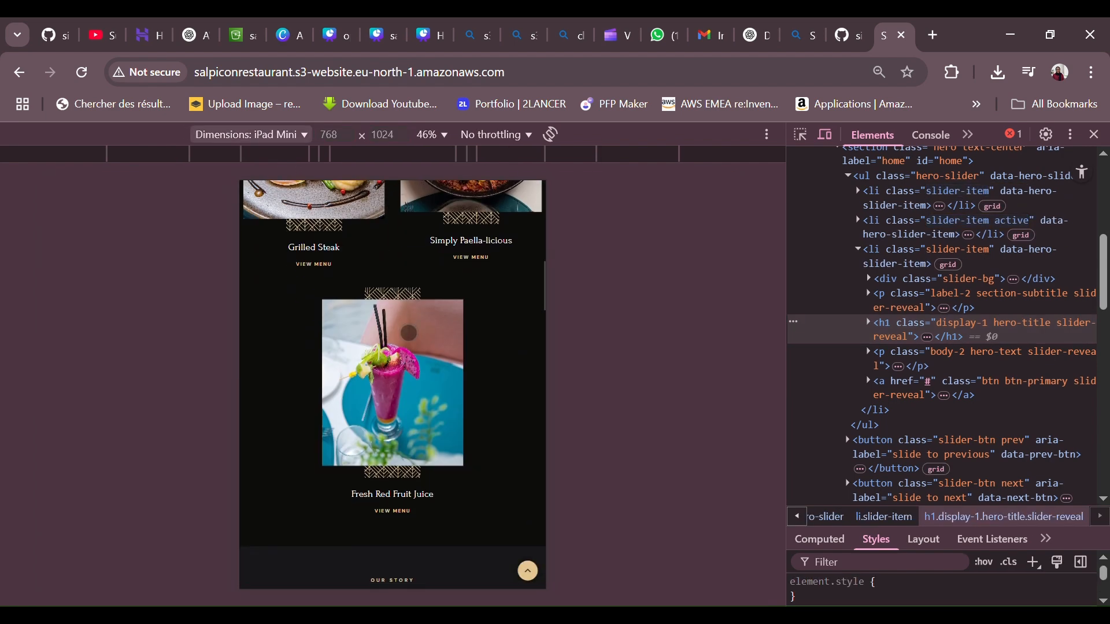
pyautogui.scroll(-10, 409, 333)
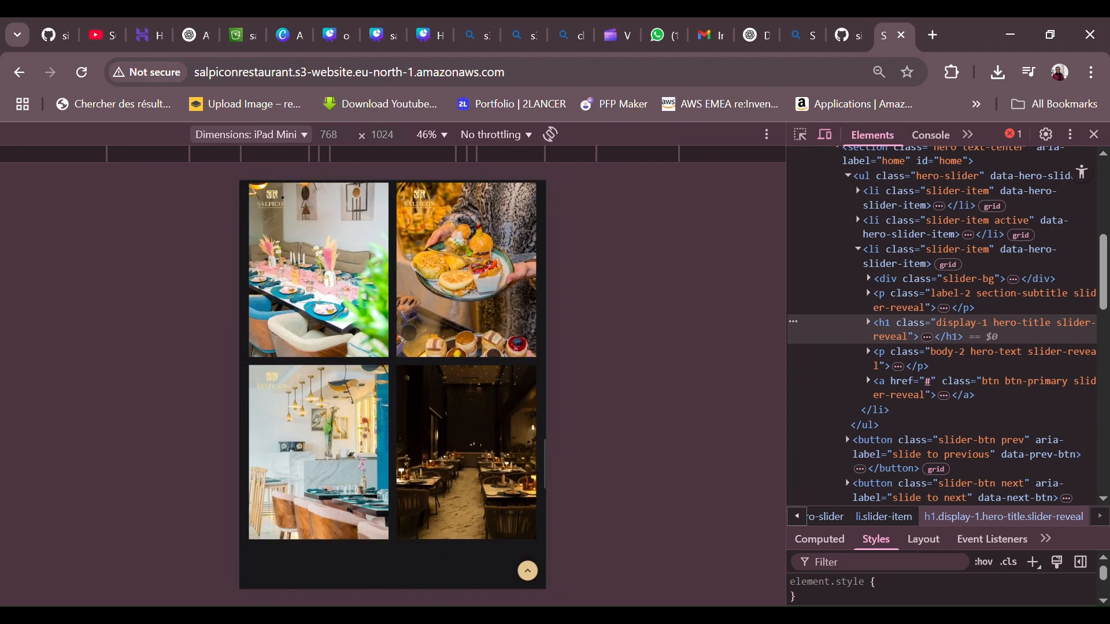
pyautogui.scroll(6, 409, 333)
pyautogui.scroll(15, 409, 334)
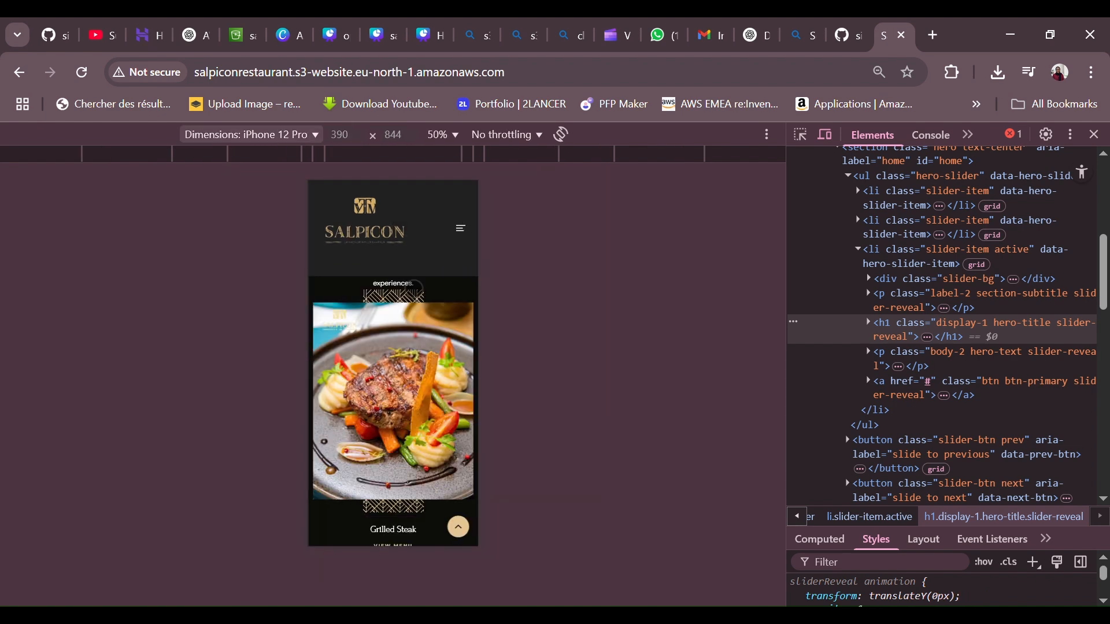
# Step: Emulate an iPhone 12 Pro and examine the site's mobile layout through the dishes, story and gallery sections
pyautogui.scroll(-15, 424, 361)
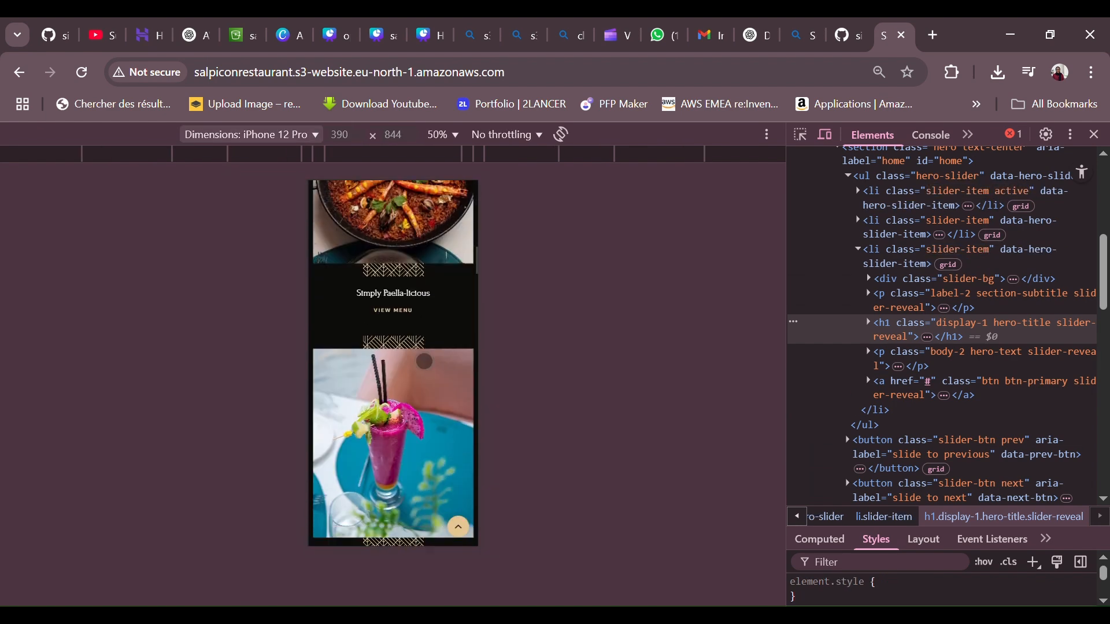
pyautogui.scroll(-20, 425, 361)
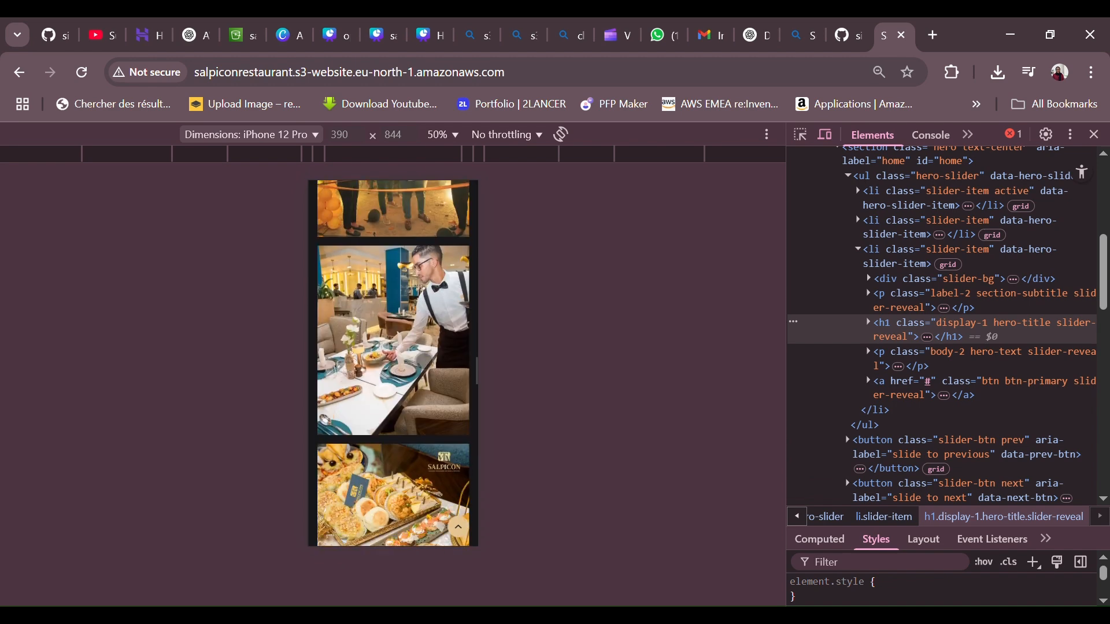
pyautogui.scroll(10, 393, 359)
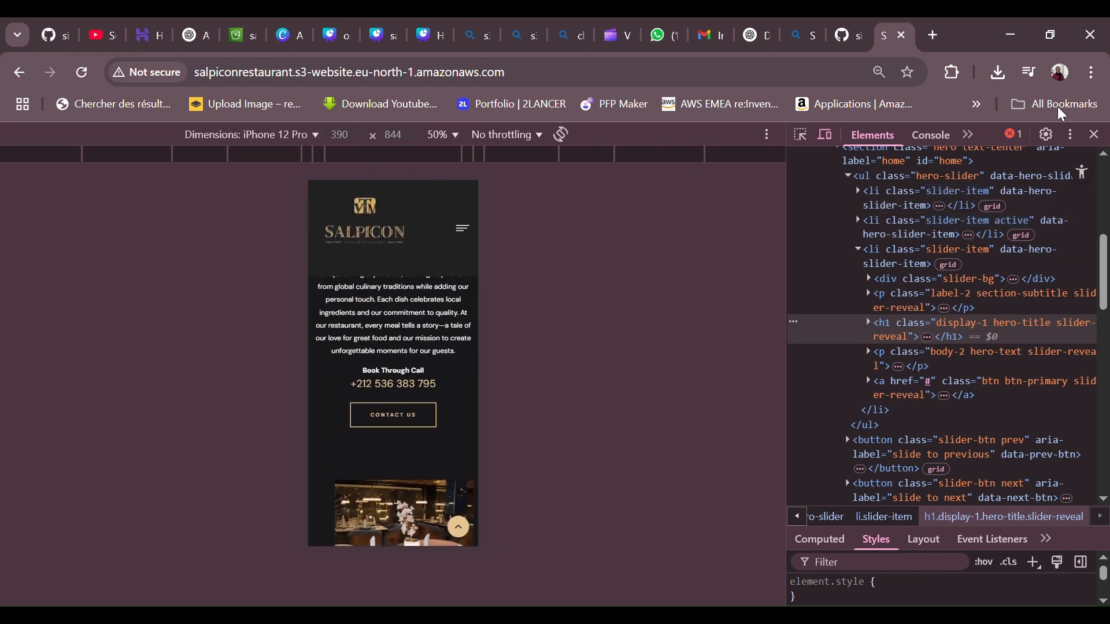